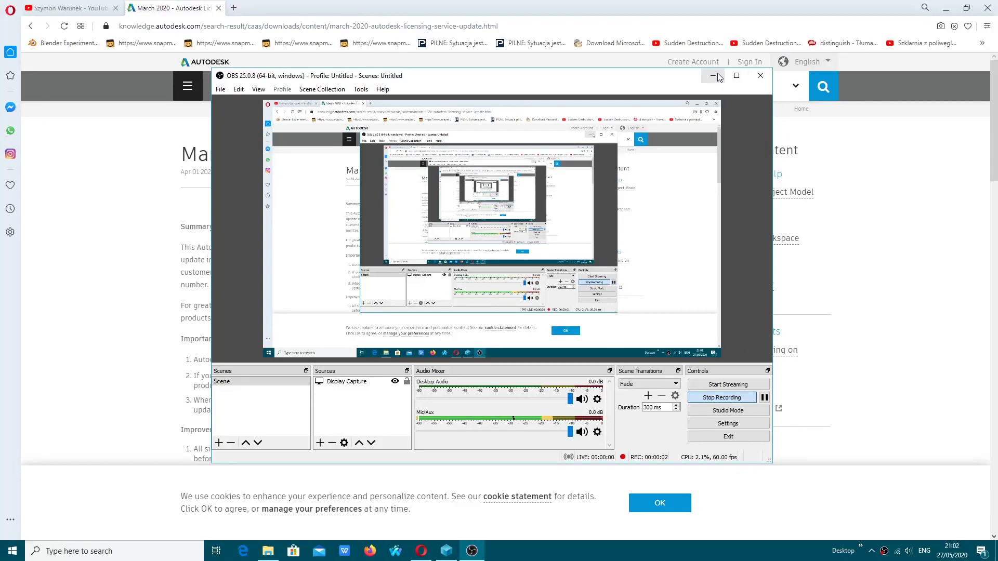
# Dismiss the cookie notice, start the AdskLicensingInstaller zip download, then cancel it in Opera
pyautogui.click(719, 77)
pyautogui.click(659, 503)
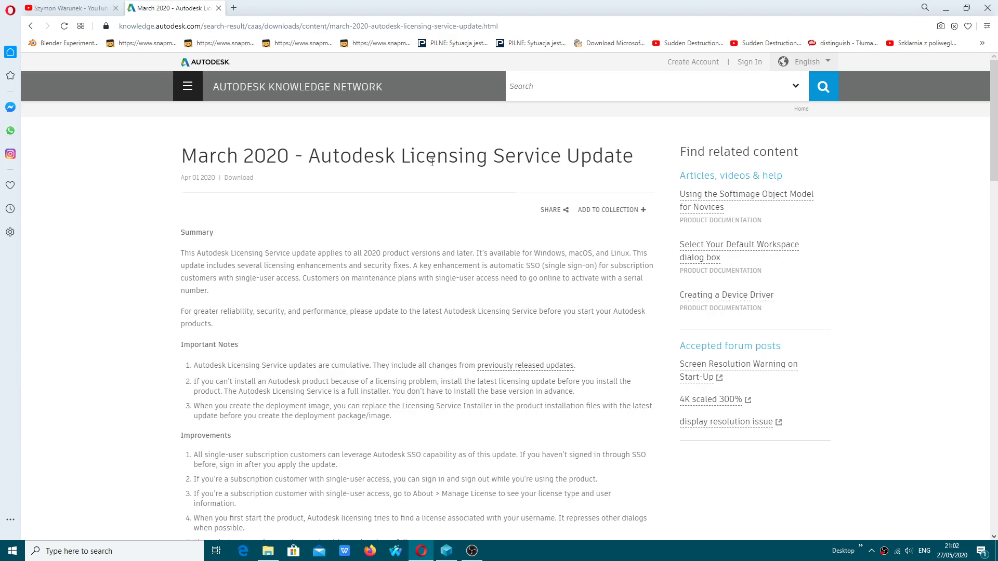
pyautogui.scroll(-3, 387, 177)
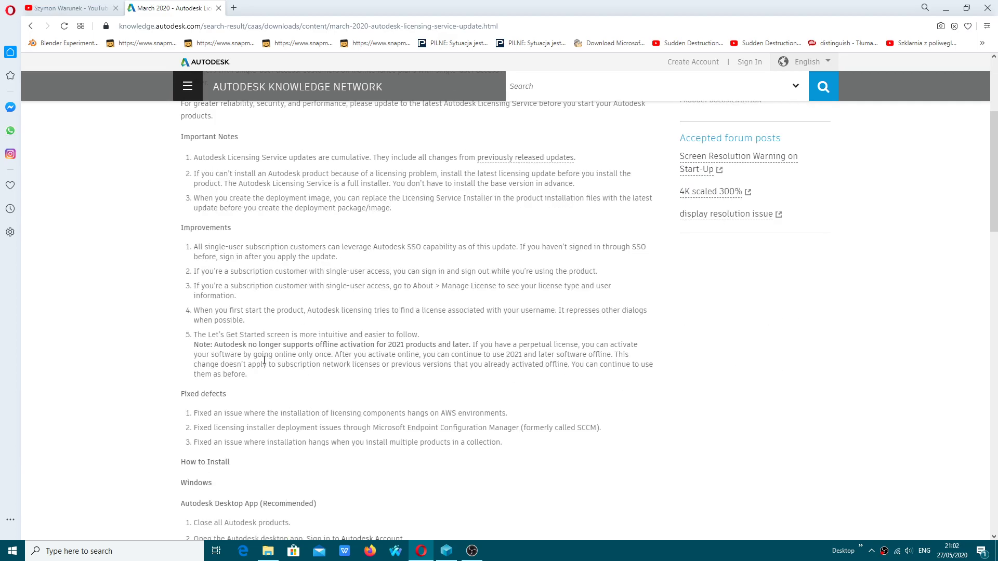
pyautogui.scroll(-3, 263, 360)
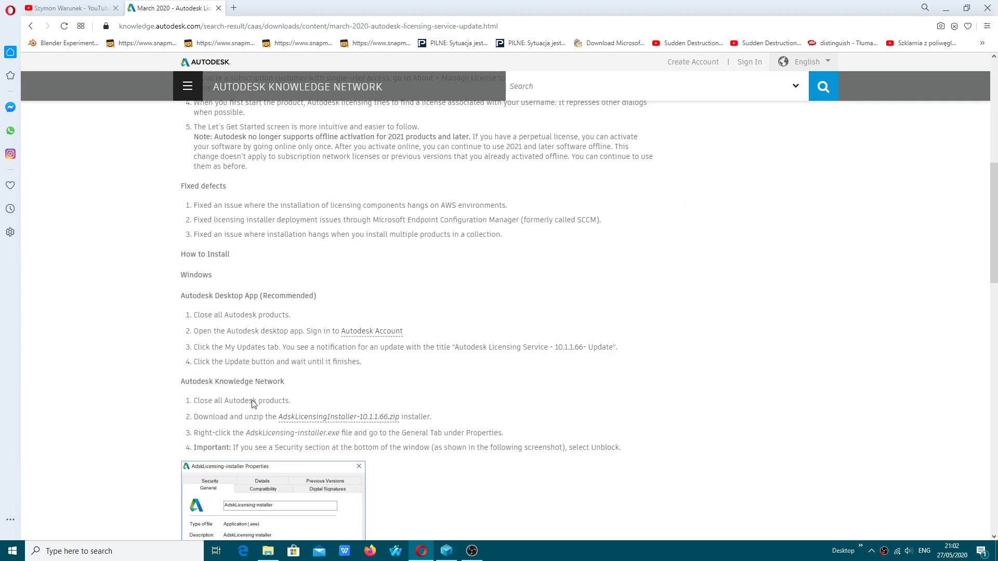
pyautogui.click(348, 420)
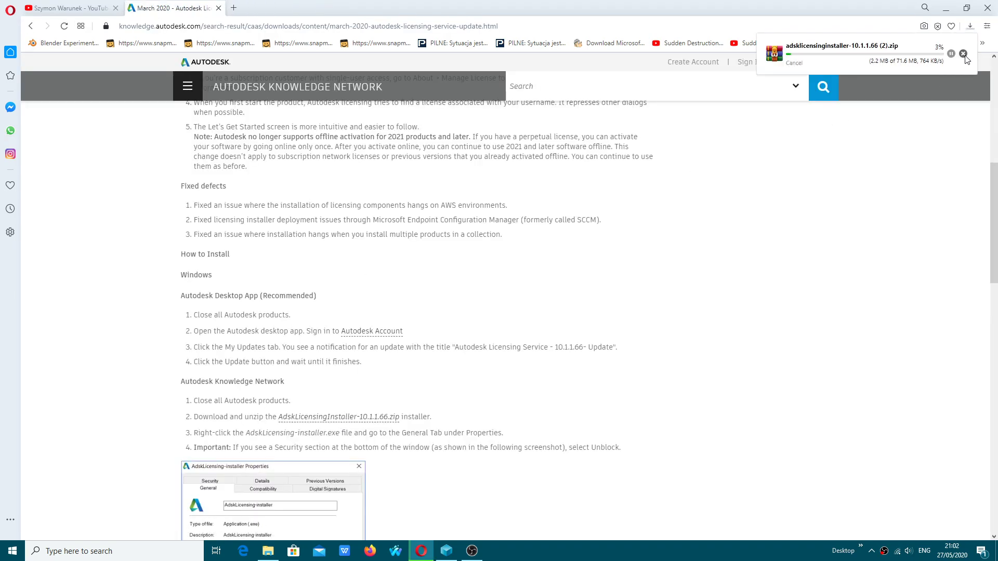
pyautogui.click(965, 55)
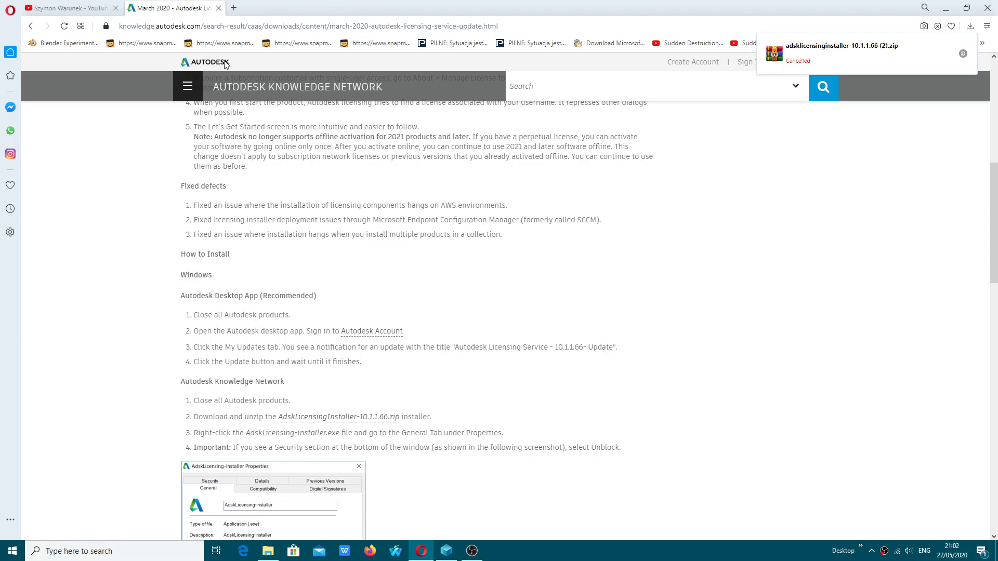
# Glance at the O: and H: drives in This PC, then launch Registry Editor from Start search
pyautogui.click(268, 552)
pyautogui.click(780, 230)
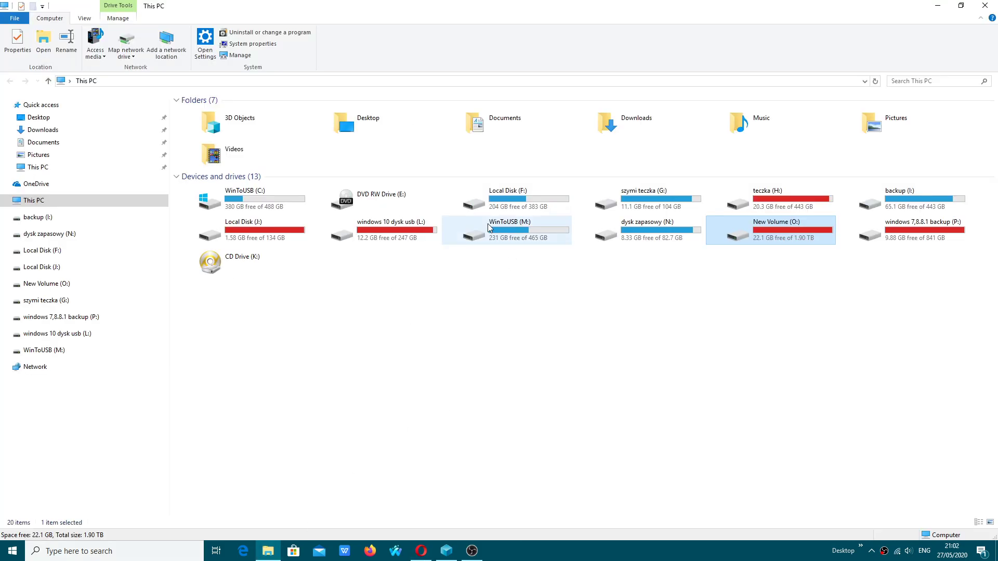
pyautogui.click(793, 201)
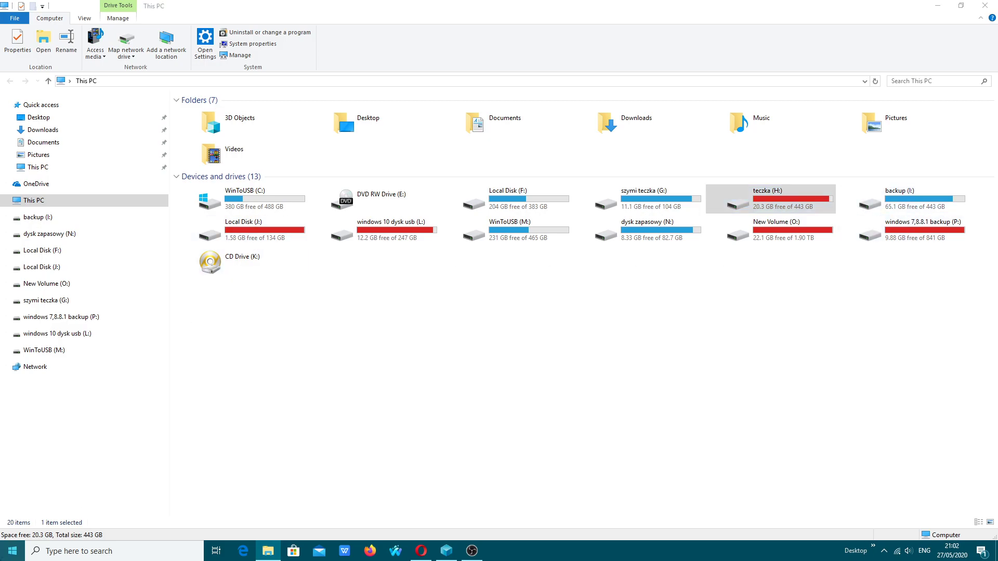
pyautogui.click(12, 551)
pyautogui.write('rege')
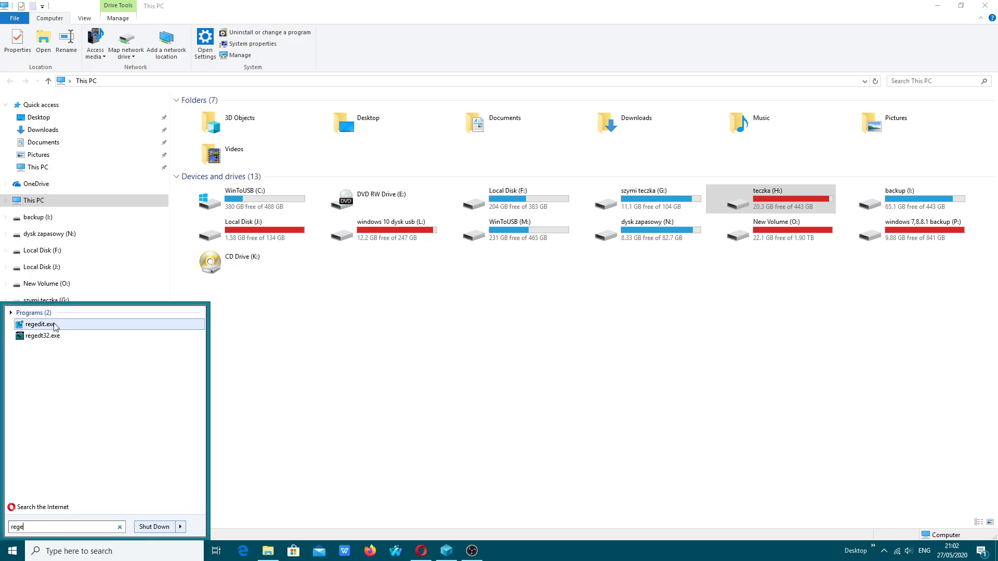
pyautogui.click(40, 324)
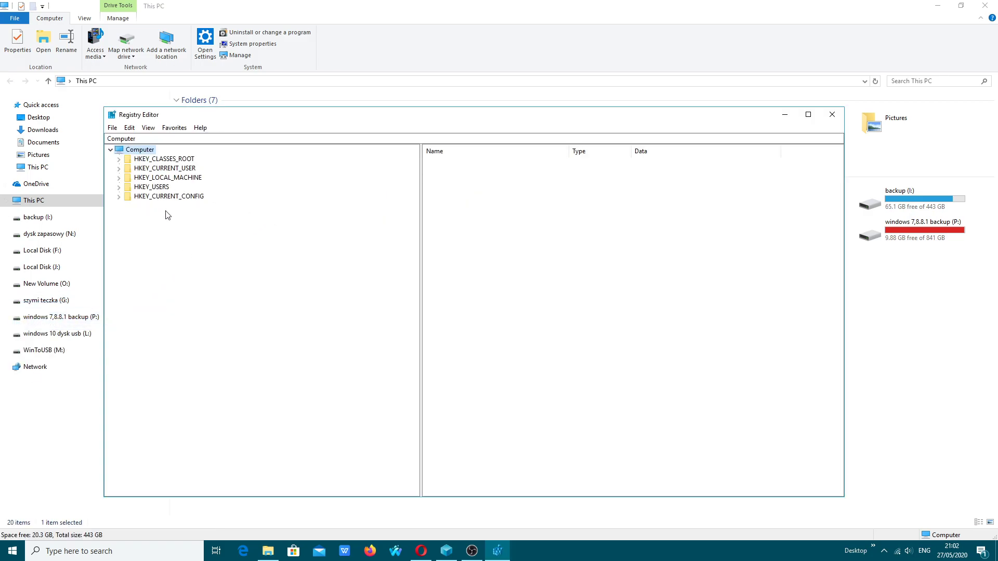
# Browse to HKEY_LOCAL_MACHINE\SYSTEM\CurrentControlSet\Control\FileSystem
pyautogui.click(118, 178)
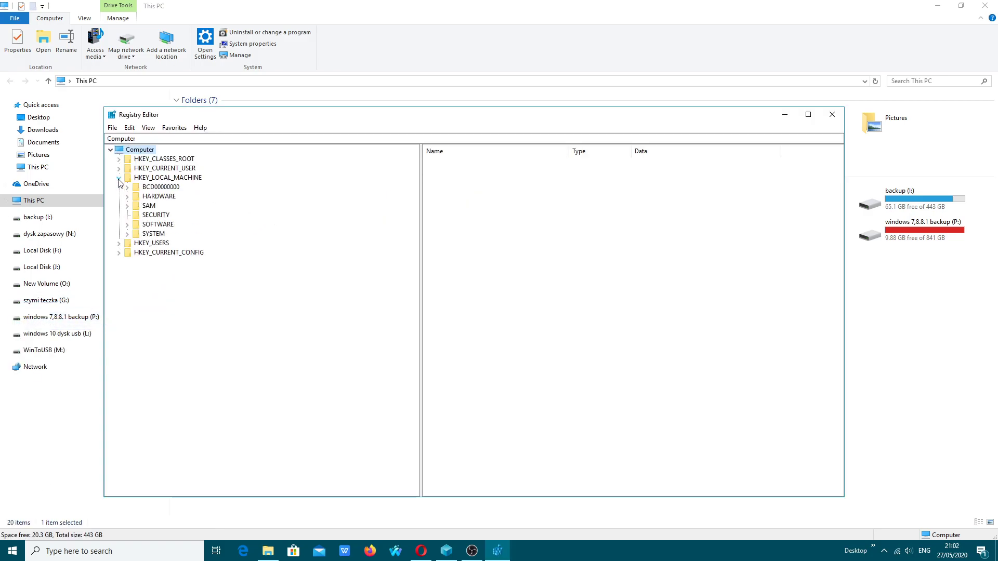
pyautogui.click(153, 234)
pyautogui.click(128, 234)
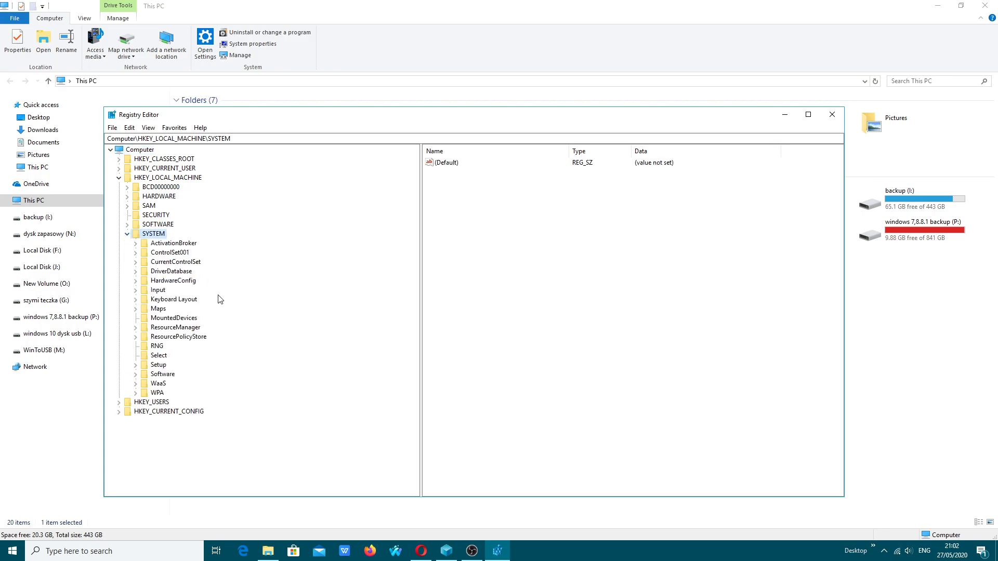
pyautogui.click(176, 262)
pyautogui.click(137, 263)
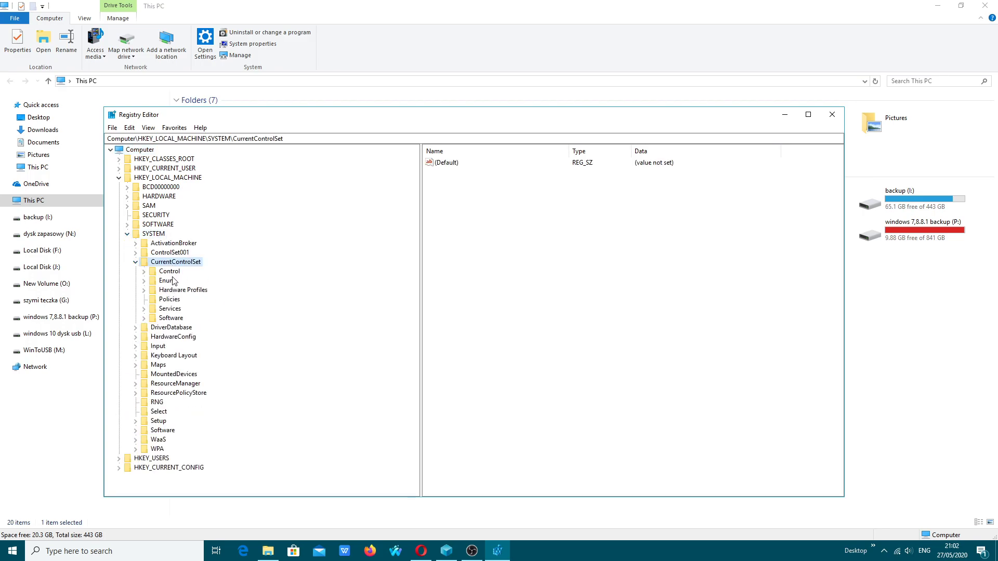
pyautogui.click(170, 271)
pyautogui.click(146, 271)
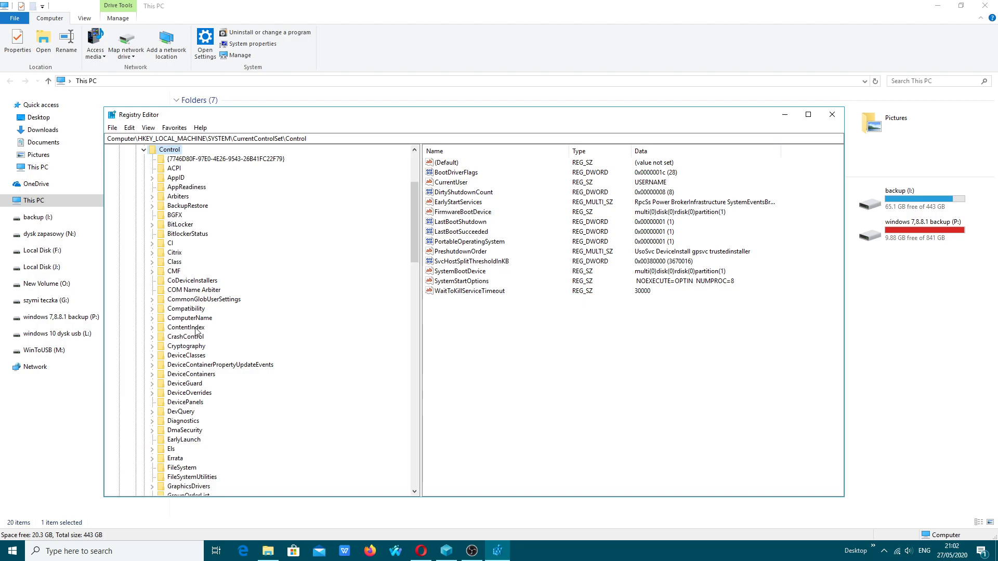
pyautogui.scroll(-2, 196, 334)
pyautogui.click(182, 411)
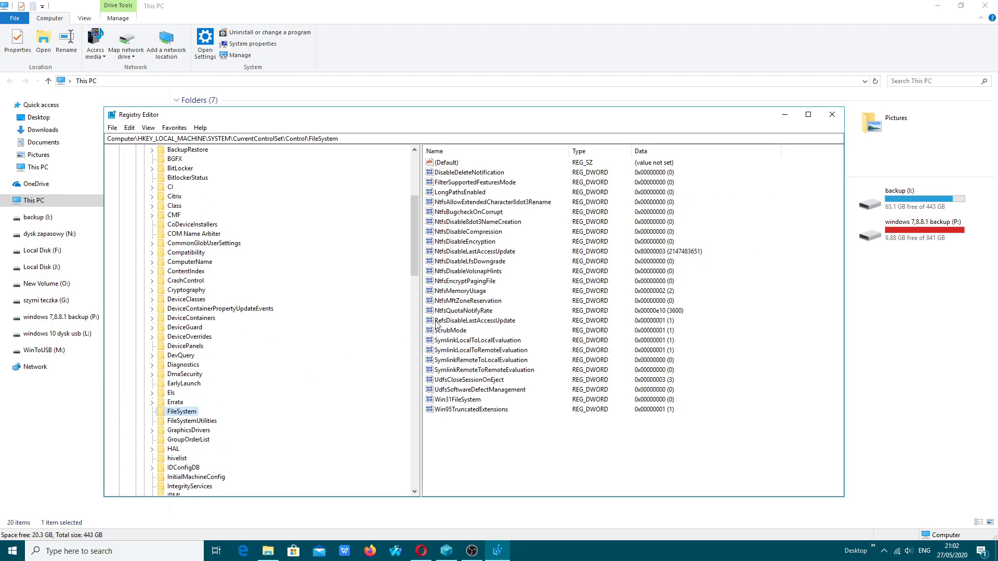
# Inspect the NtfsDisable8dot3NameCreation value, leaving it at 0
pyautogui.click(467, 222)
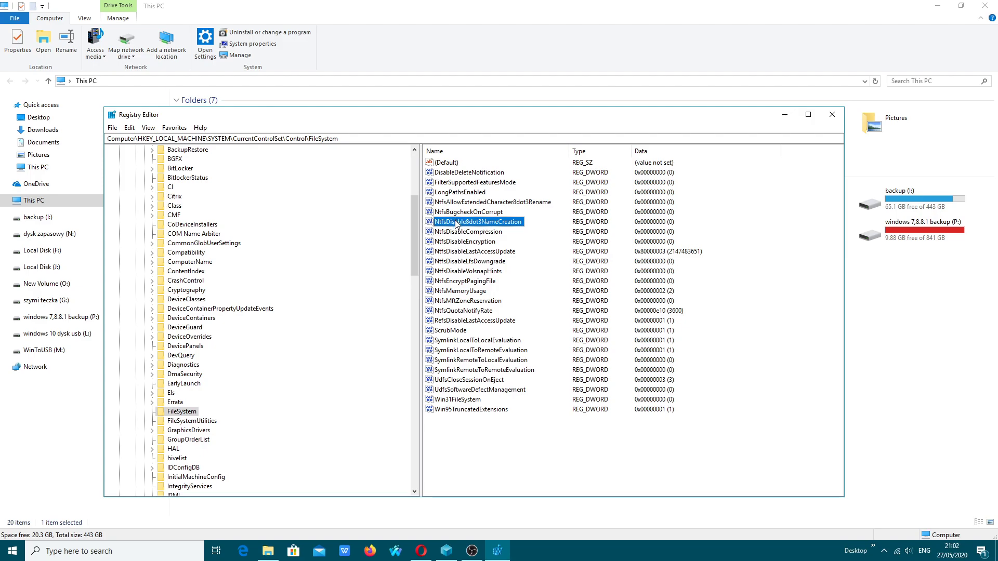
pyautogui.doubleClick(456, 225)
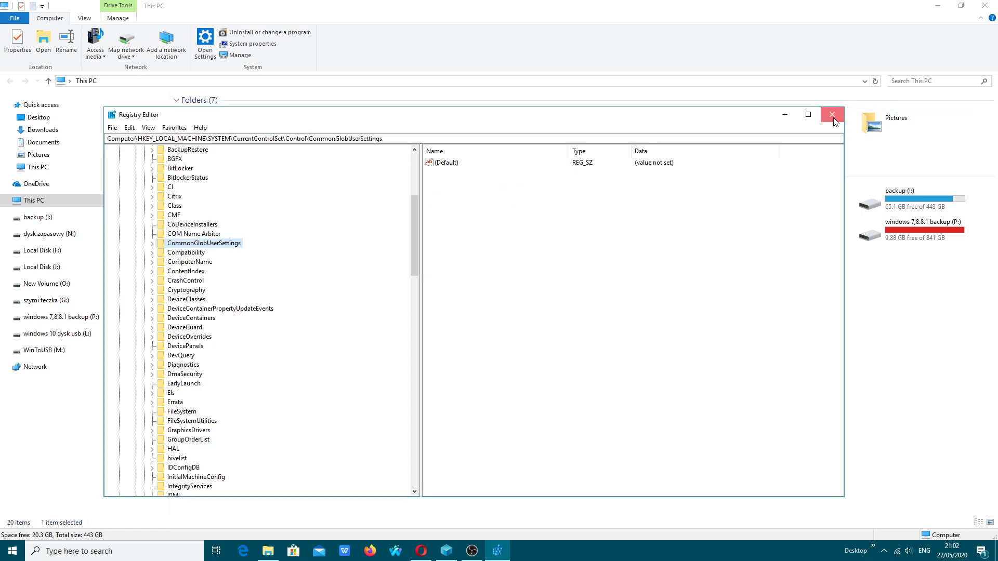
# Close Registry Editor and open the user's Temp folder with a widened Name column
pyautogui.click(832, 115)
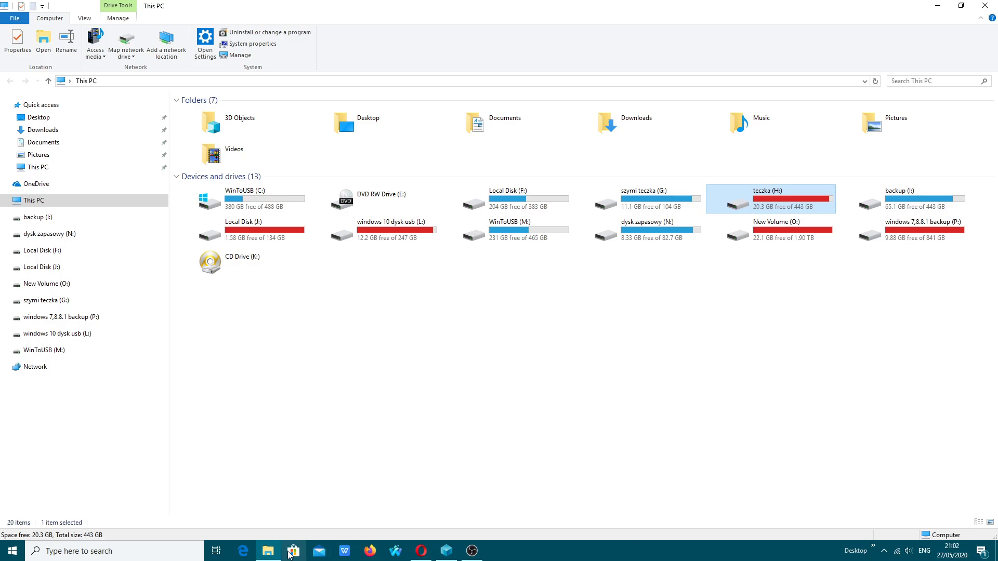
pyautogui.click(12, 551)
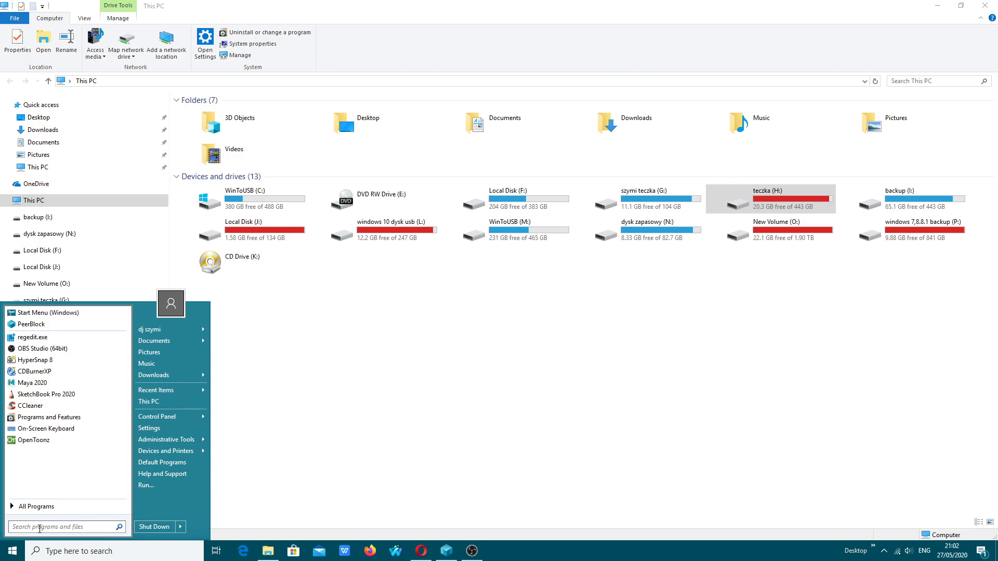
pyautogui.write('stem')
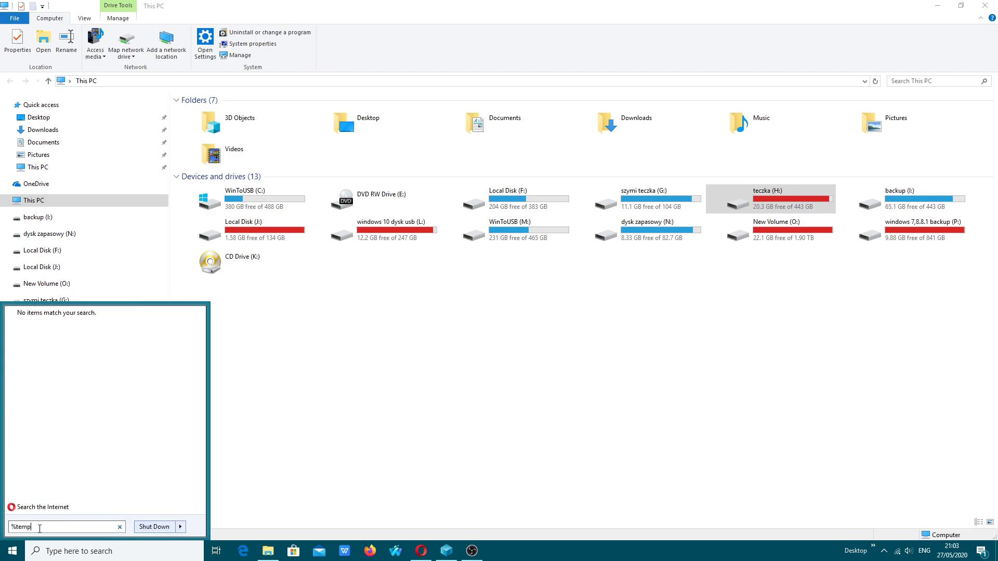
pyautogui.write('%')
pyautogui.press('Return')
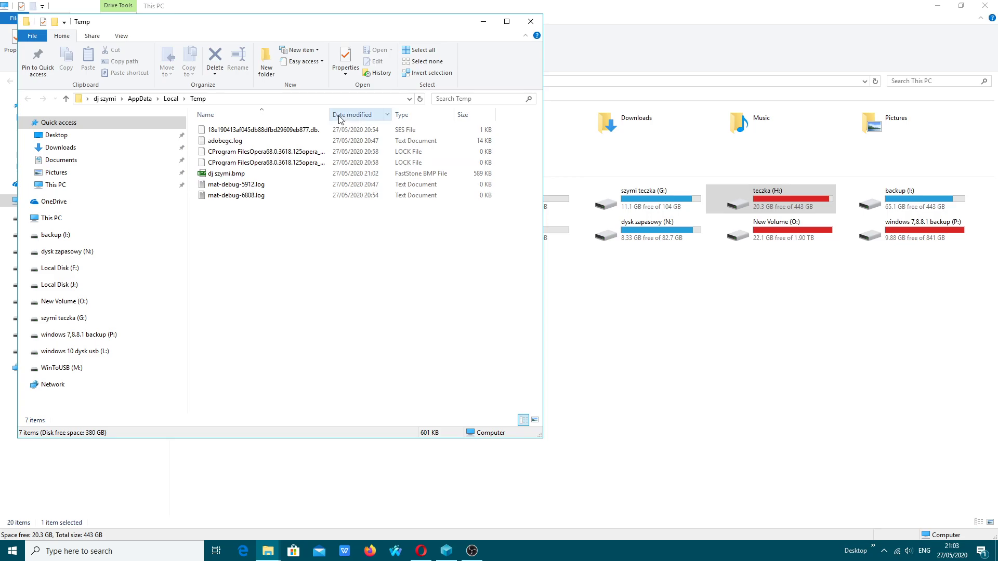
pyautogui.moveTo(331, 114); pyautogui.dragTo(367, 115)
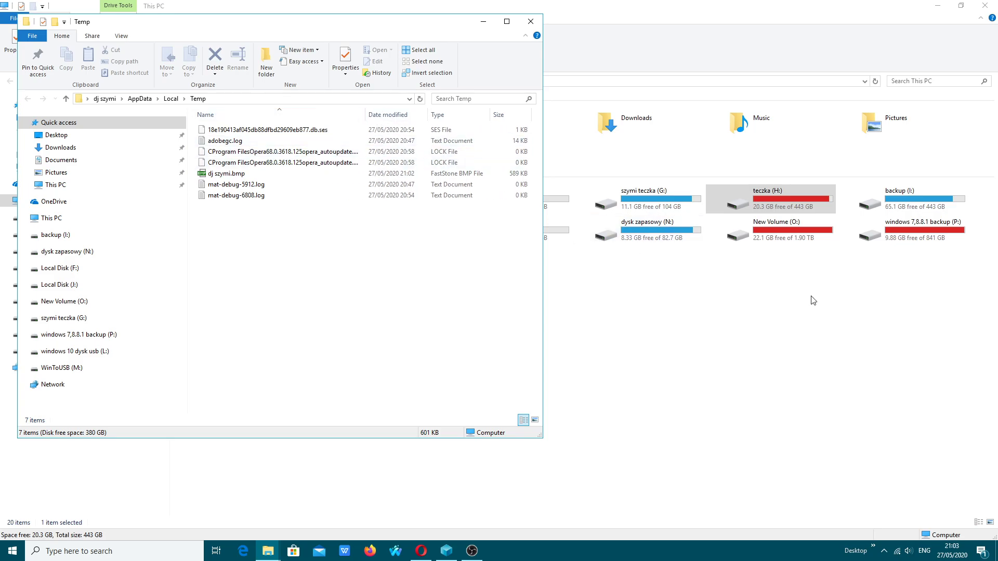
# Open H:\aplikacje 2020\Autodesk Maya 2020.1 (x64)\licensing service update 2020 and select AdskLicensing-installer.exe
pyautogui.click(770, 205)
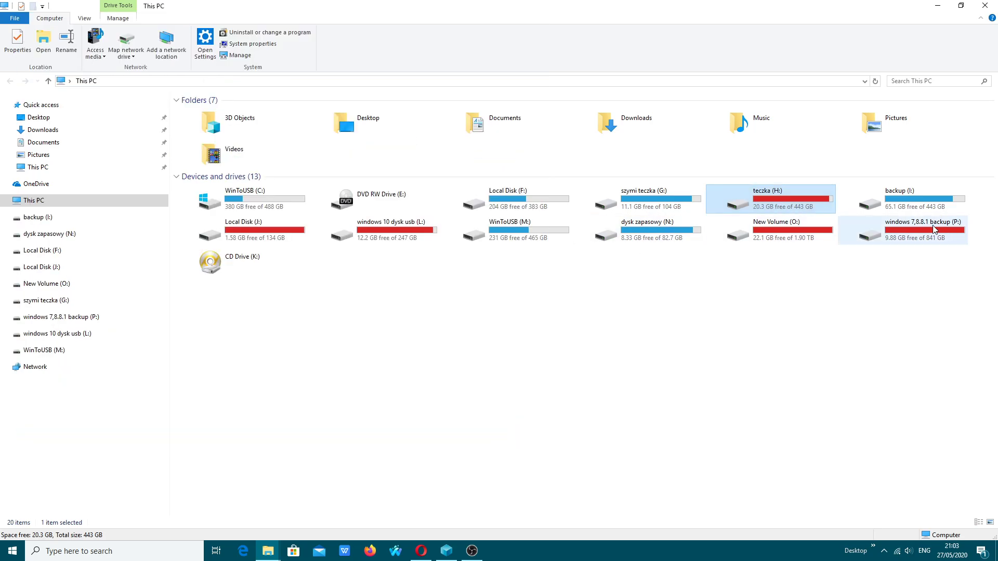
pyautogui.doubleClick(771, 207)
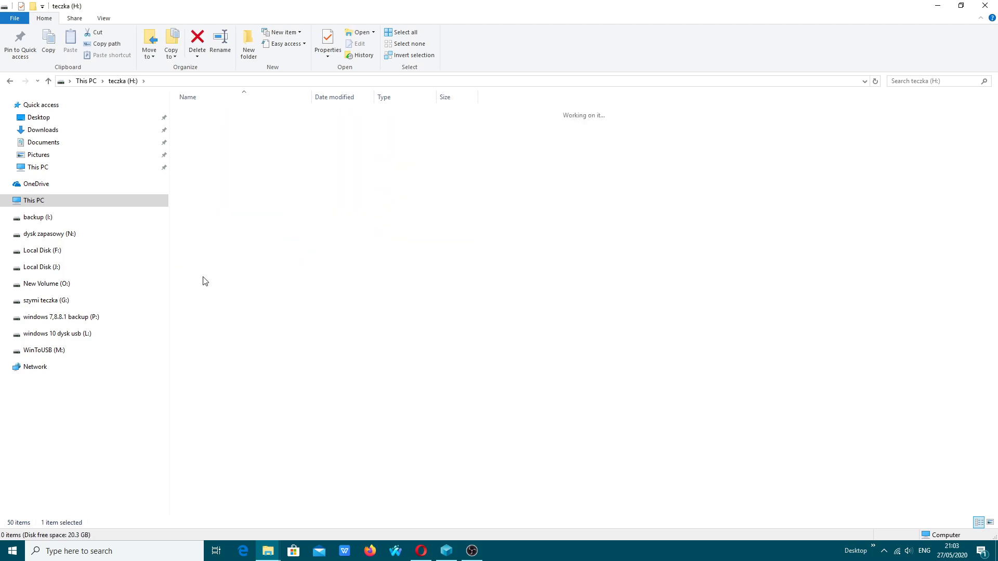
pyautogui.doubleClick(203, 280)
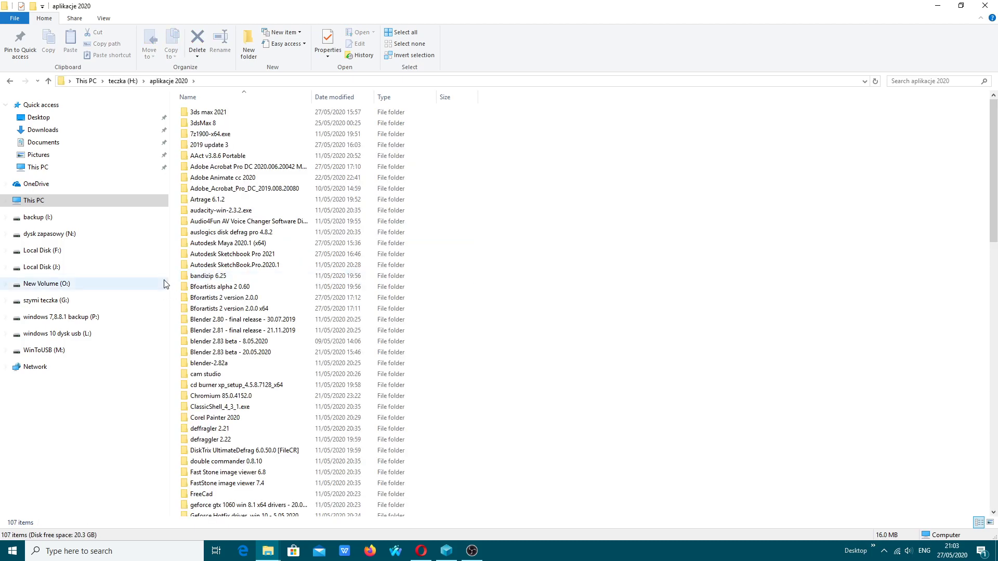
pyautogui.doubleClick(255, 244)
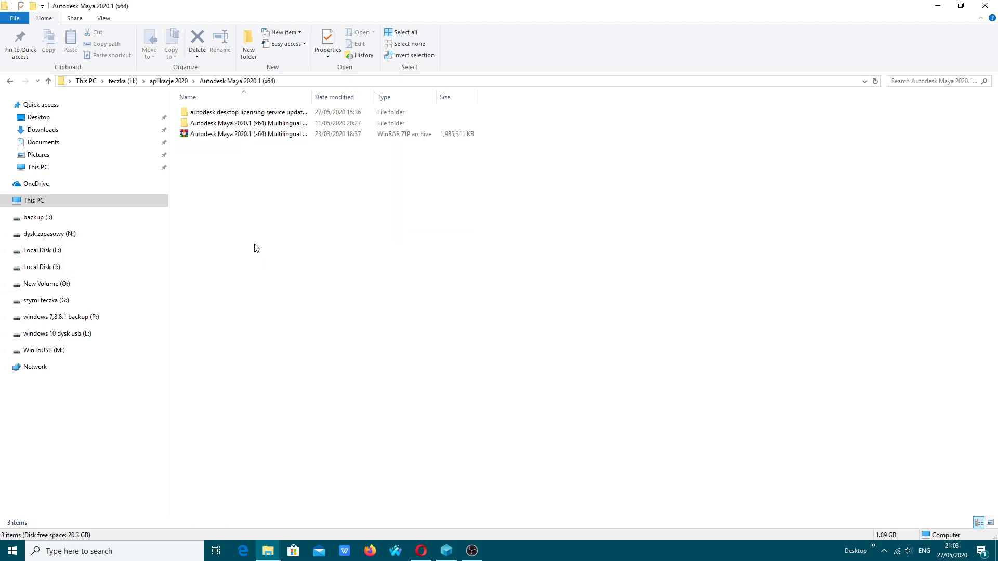
pyautogui.doubleClick(274, 117)
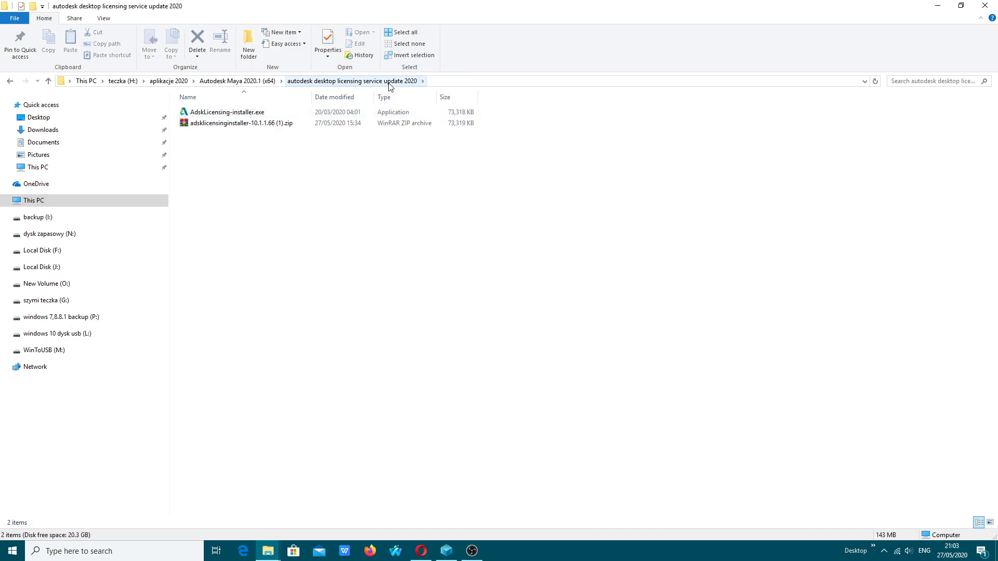
pyautogui.click(233, 114)
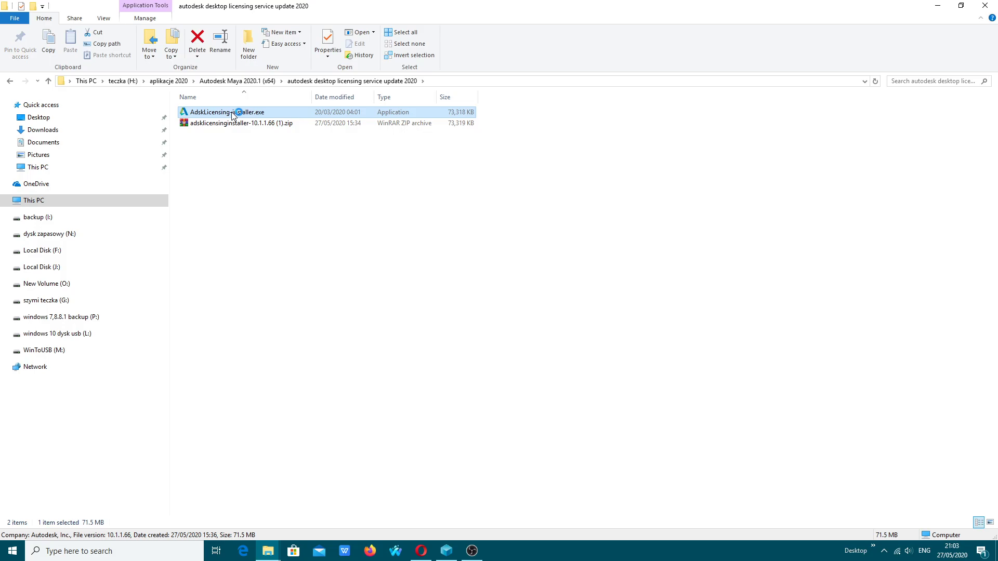
pyautogui.moveTo(267, 552)
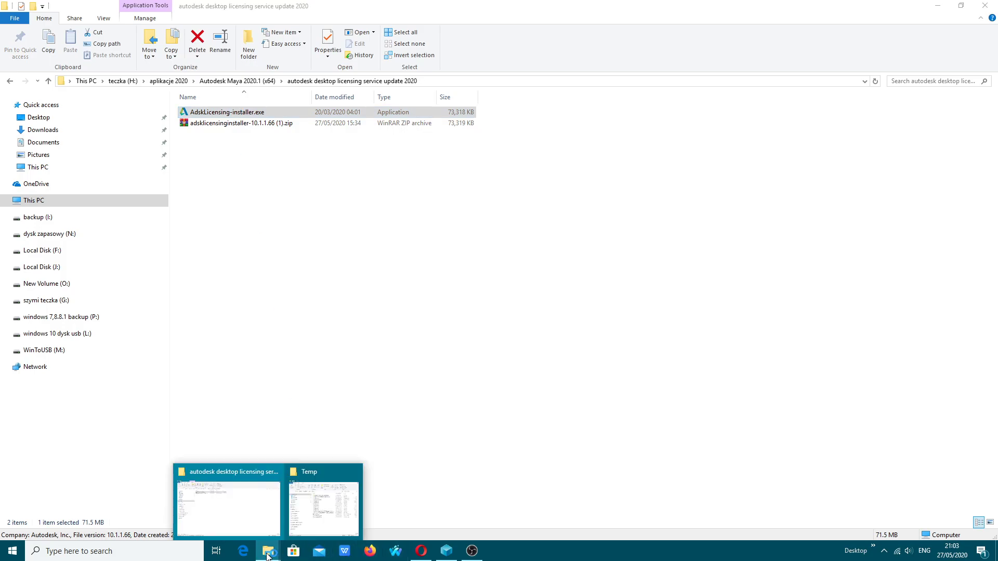
# Snap the Temp folder to the right, run AdskLicensing-installer.exe and select the new AdskLicensing-install.log
pyautogui.click(310, 520)
pyautogui.moveTo(257, 23); pyautogui.dragTo(764, 34)
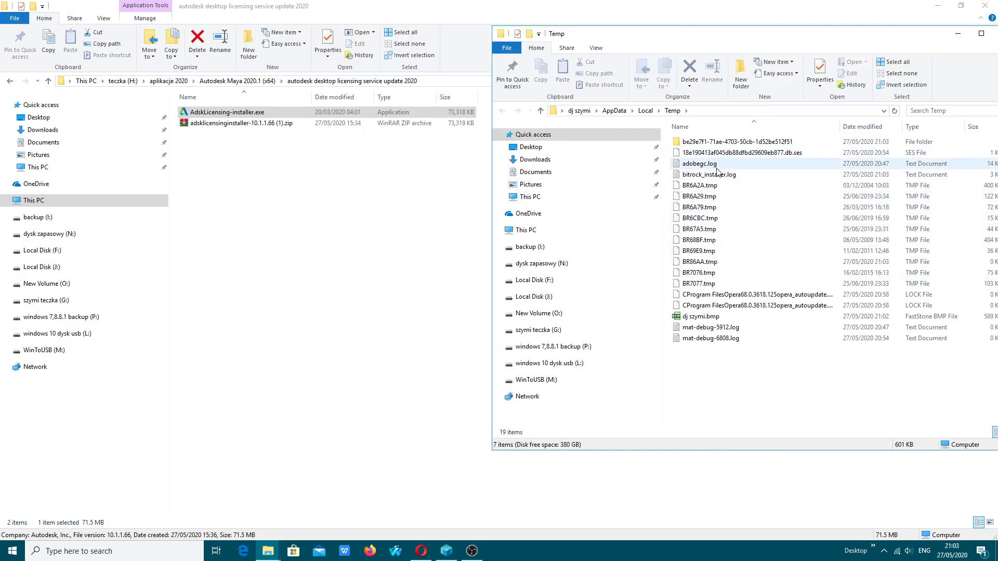
pyautogui.doubleClick(227, 111)
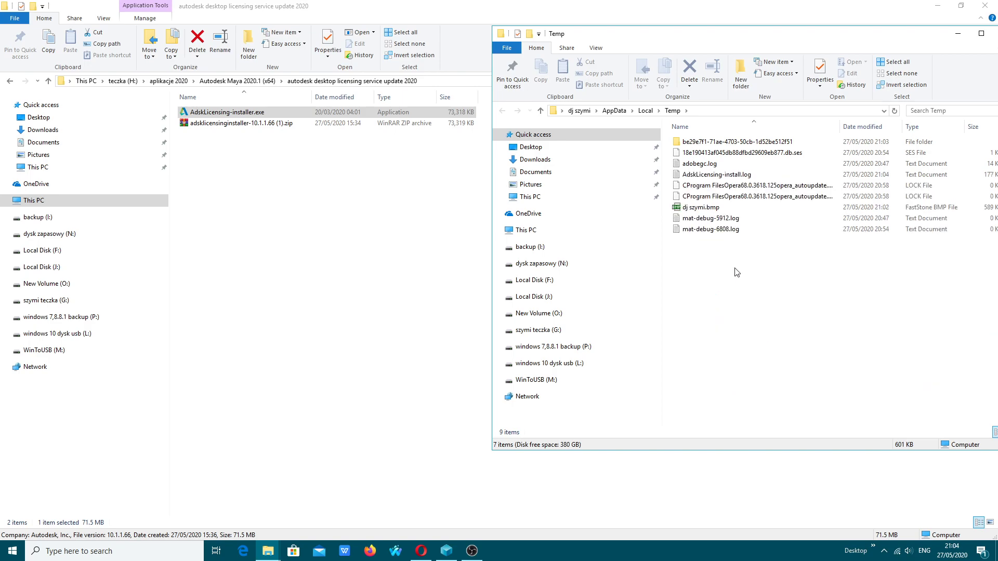
pyautogui.click(707, 174)
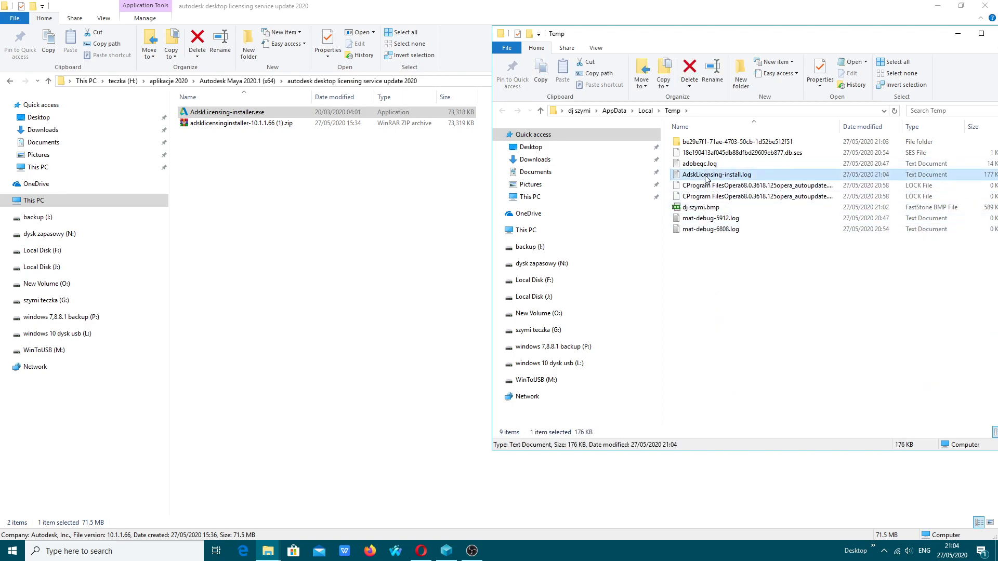
pyautogui.doubleClick(708, 175)
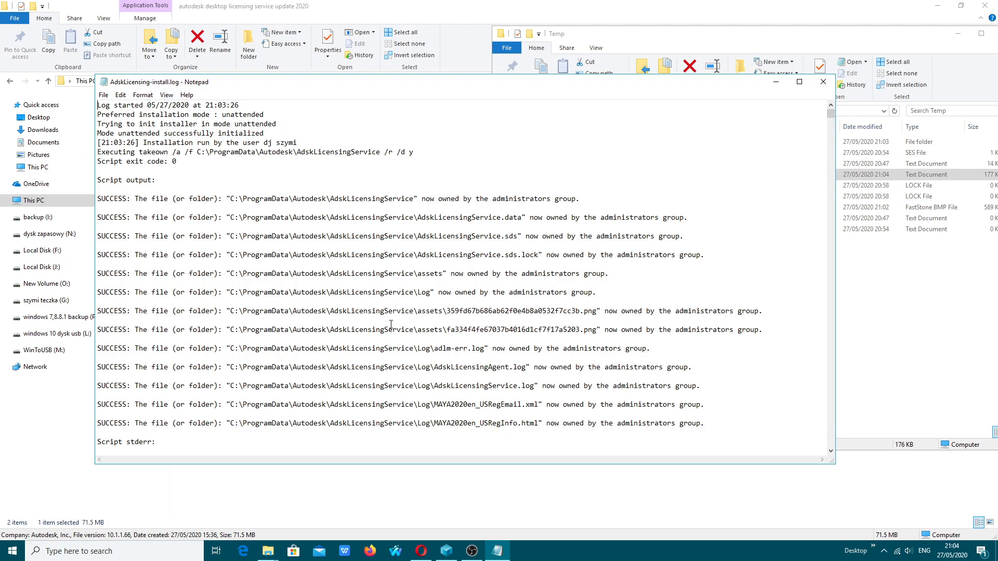
pyautogui.moveTo(830, 112); pyautogui.dragTo(830, 446)
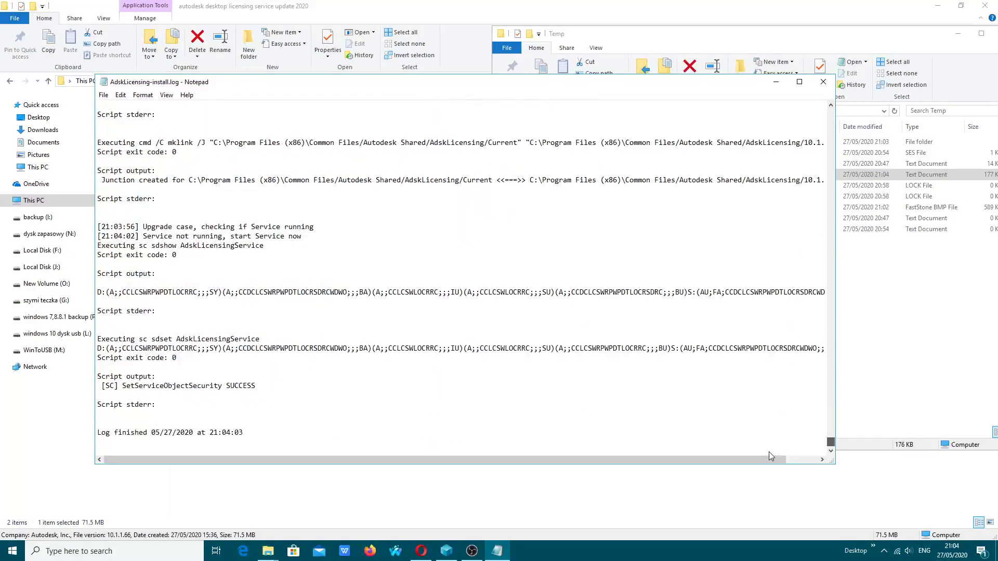
pyautogui.scroll(7, 231, 385)
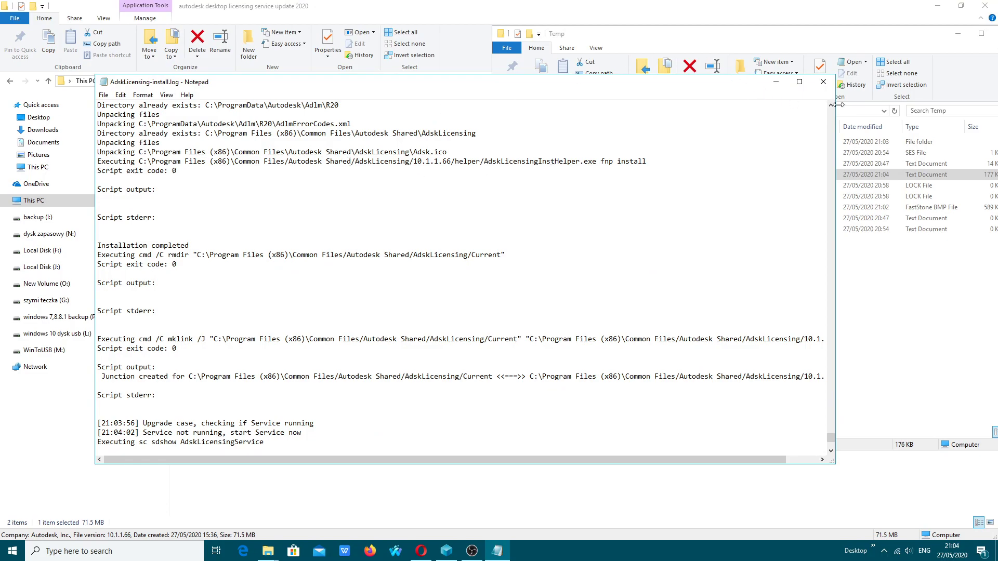
# Close the install log and Temp window, then launch Process Hacker from the taskbar menu
pyautogui.click(823, 81)
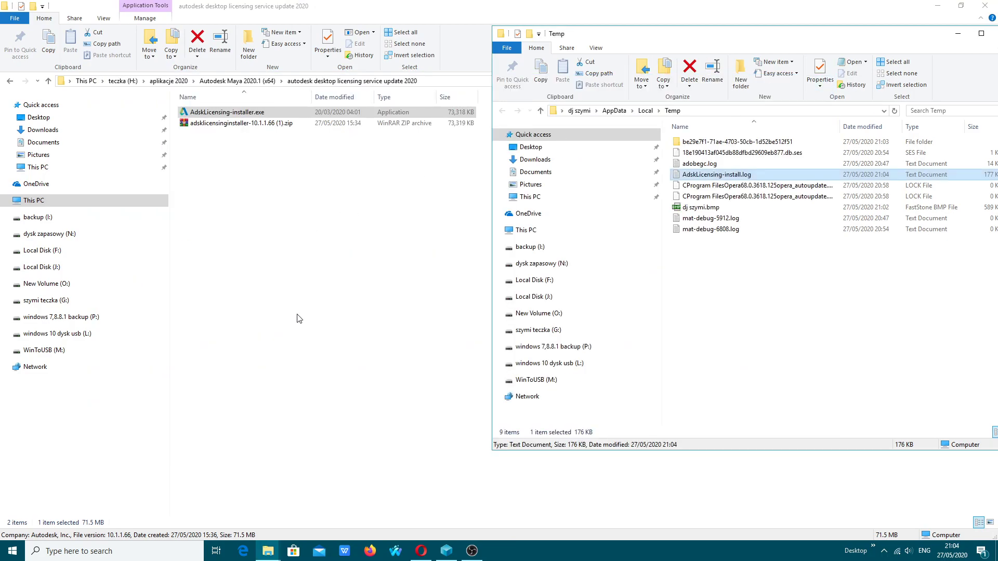
pyautogui.hotkey('alt', 'F4')
pyautogui.rightClick(586, 552)
pyautogui.click(587, 519)
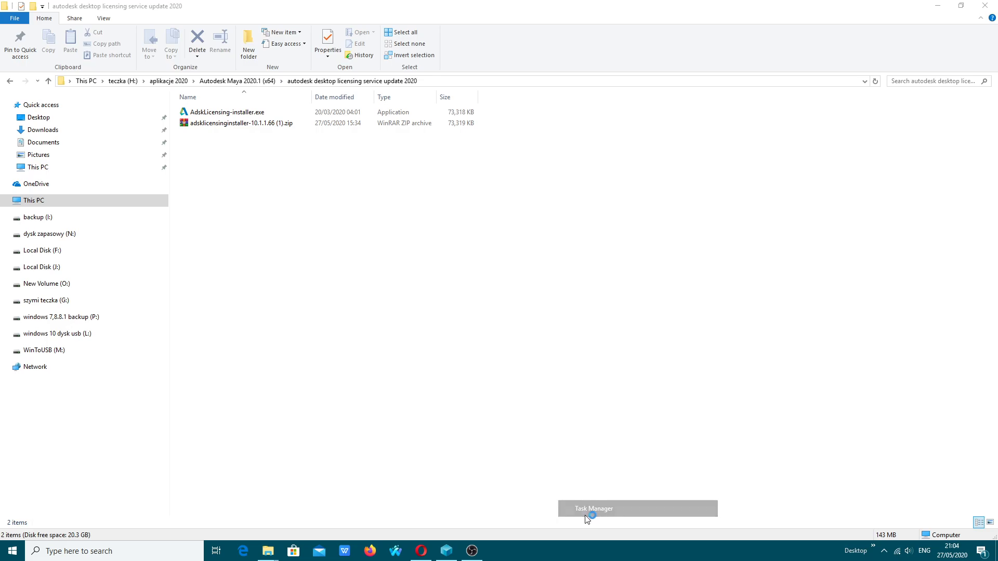
# Confirm Autodesk Desktop Licensing Service is running in the Services list, then minimize Process Hacker
pyautogui.click(472, 217)
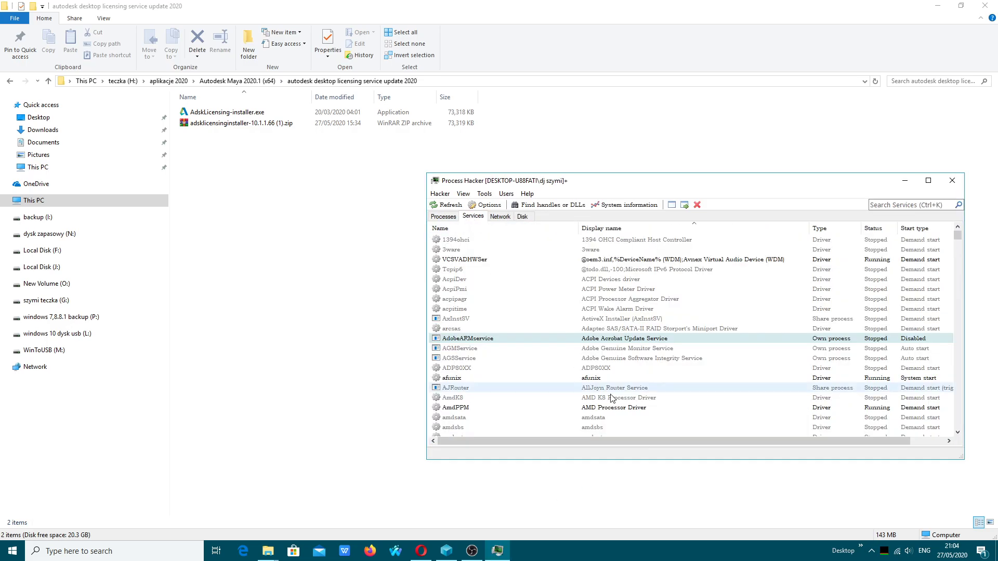
pyautogui.scroll(-8, 615, 331)
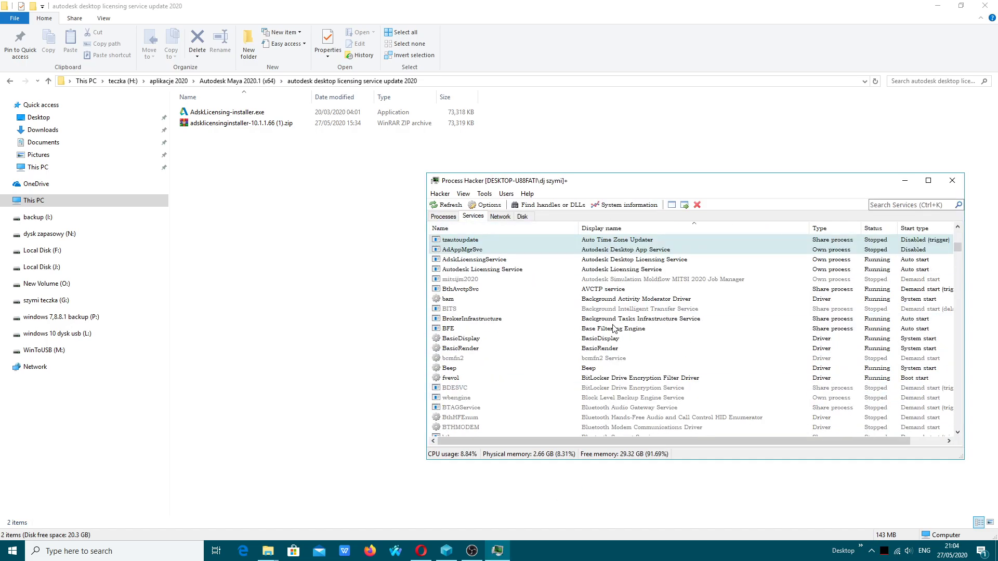
pyautogui.click(653, 261)
pyautogui.rightClick(653, 260)
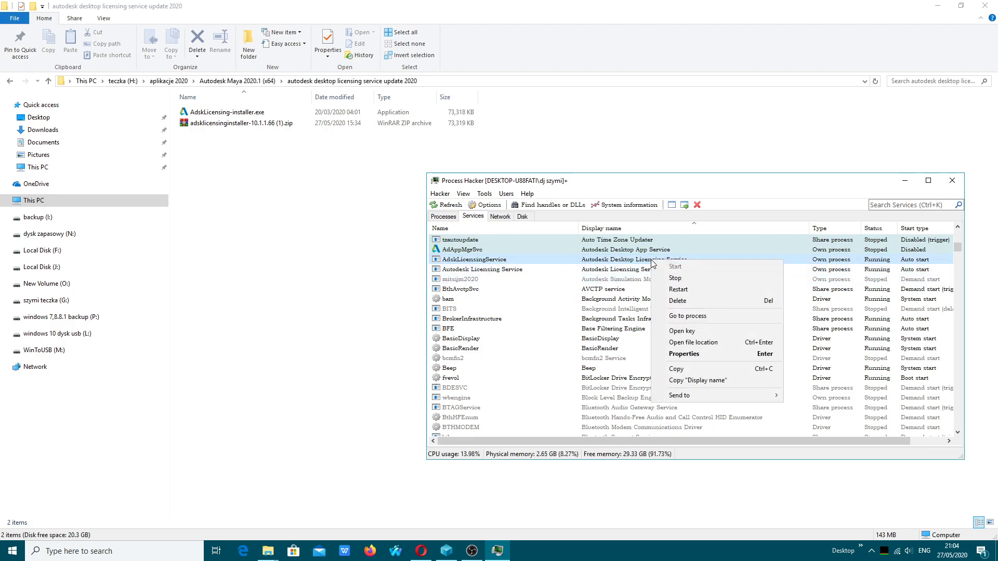
pyautogui.click(634, 265)
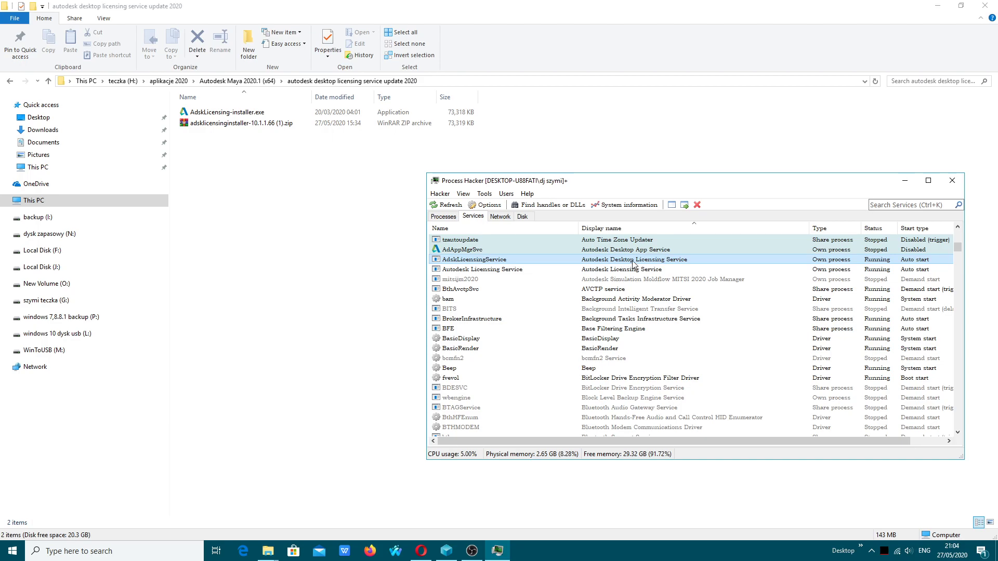
pyautogui.click(904, 181)
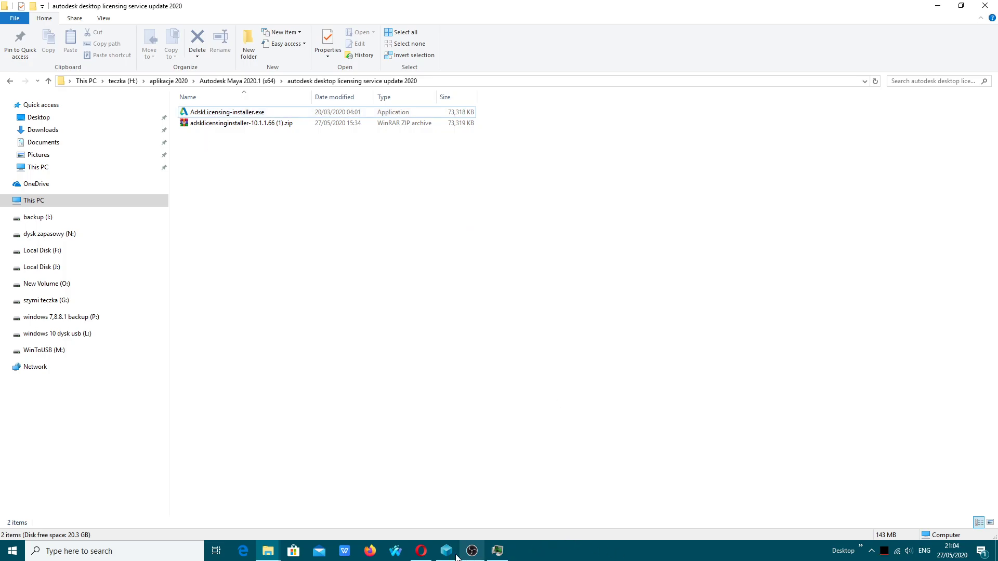
# Search 'vredist 2019 update 3 majorgeeks' in a new Opera tab and clear the MajorGeeks page's banners
pyautogui.click(422, 551)
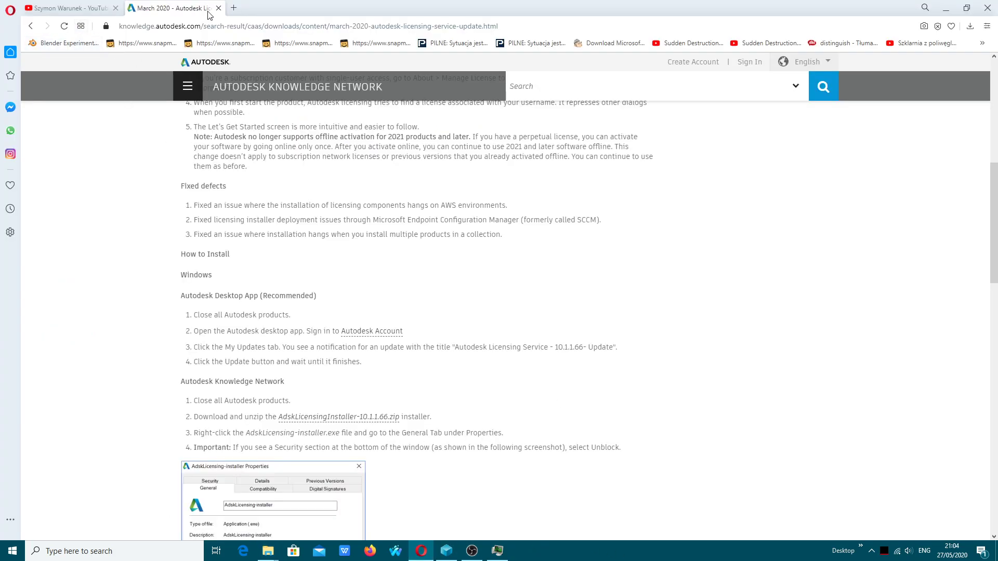
pyautogui.click(233, 8)
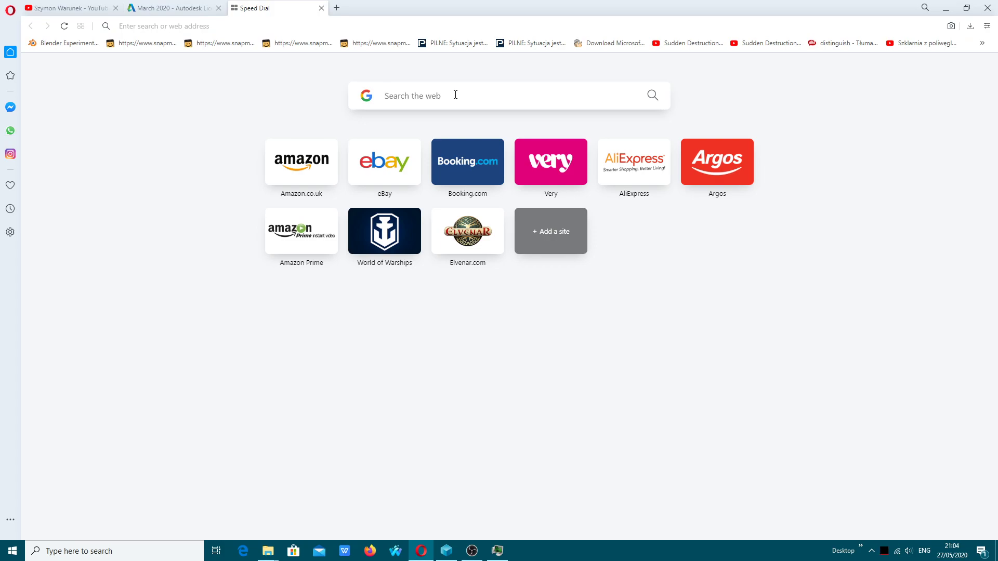
pyautogui.write('v')
pyautogui.press('Return')
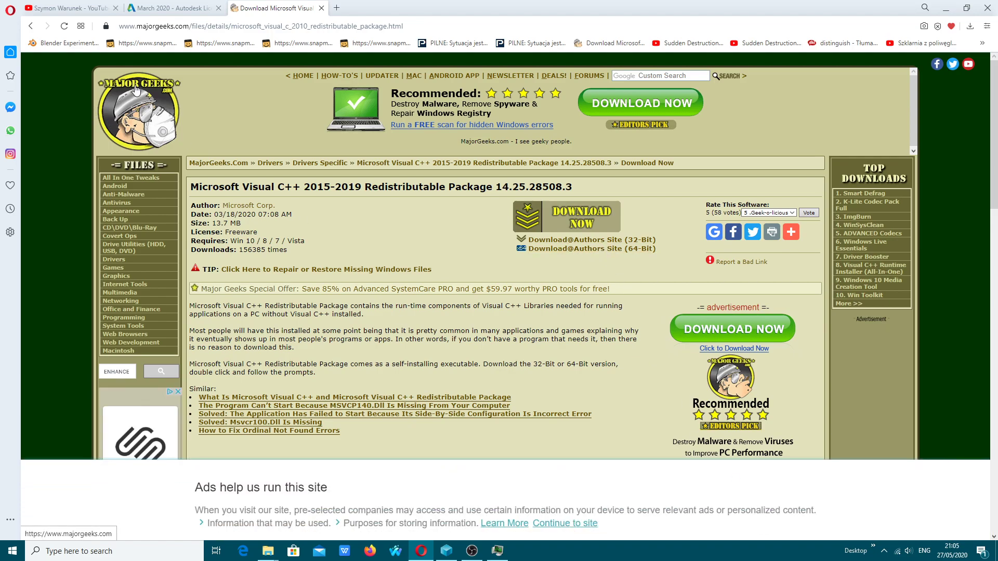
pyautogui.click(203, 81)
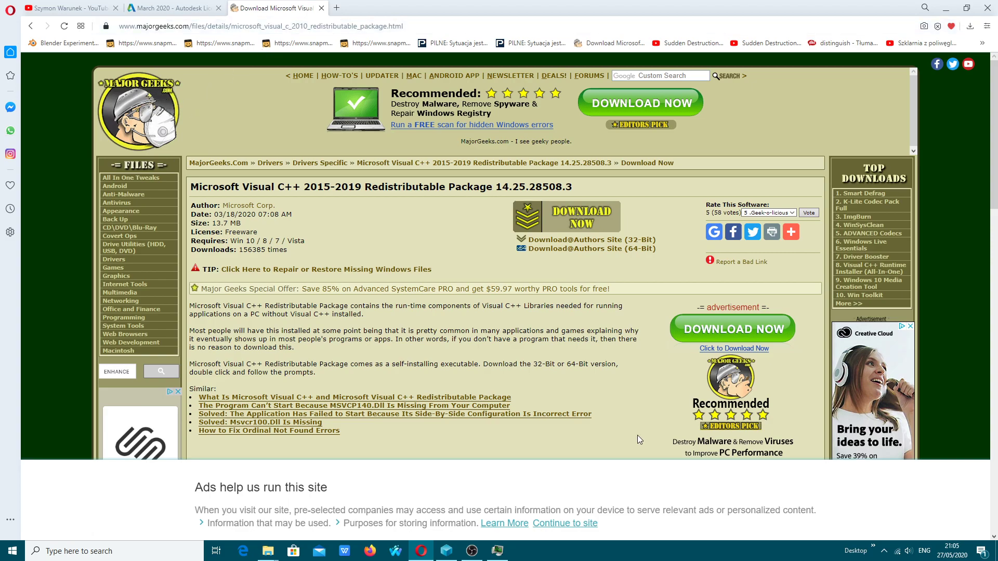
pyautogui.click(560, 524)
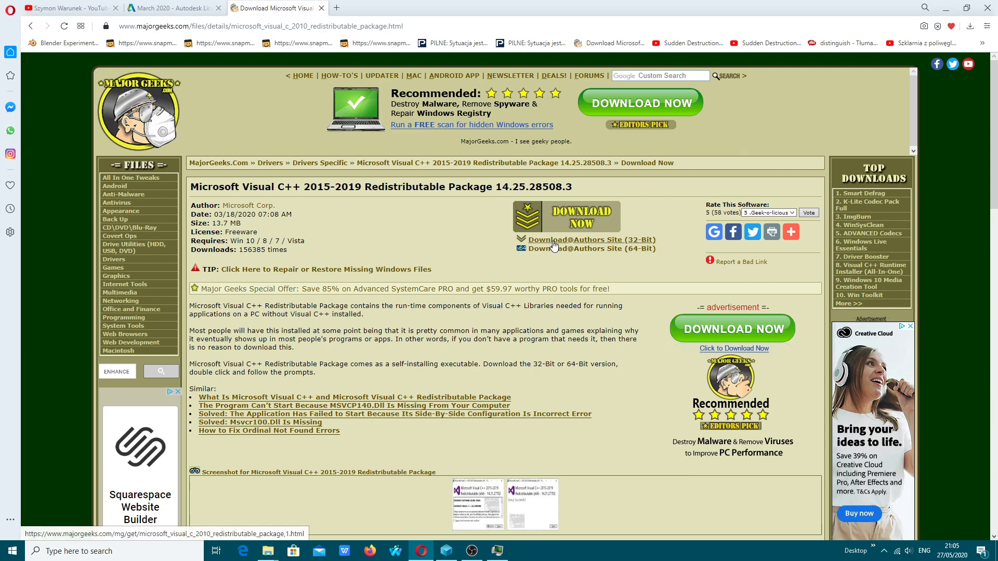
pyautogui.moveTo(268, 552)
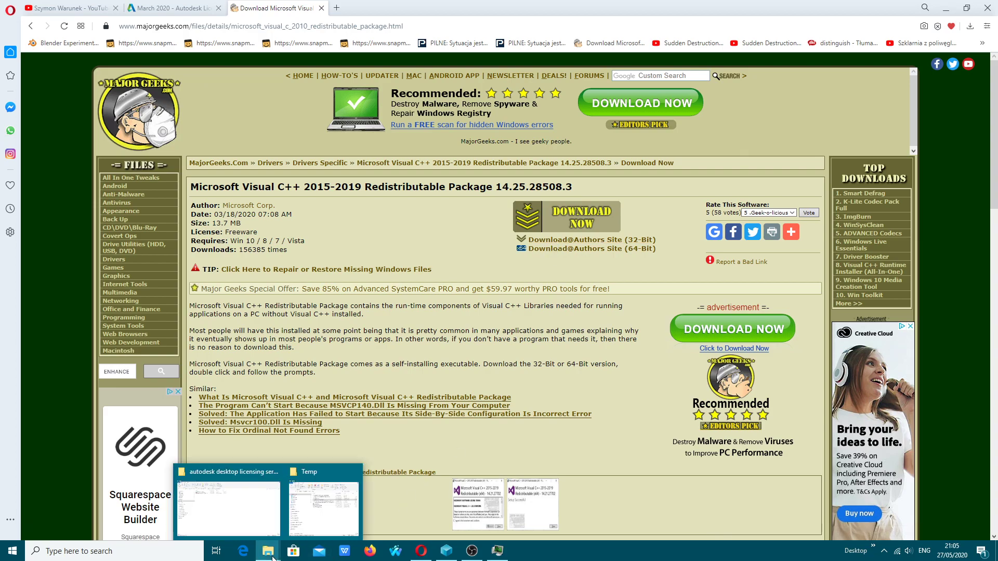
# Browse to H:\aplikacje 2020\3ds max 2021\Licensing and select its AdskLicensing-installer.exe
pyautogui.click(228, 506)
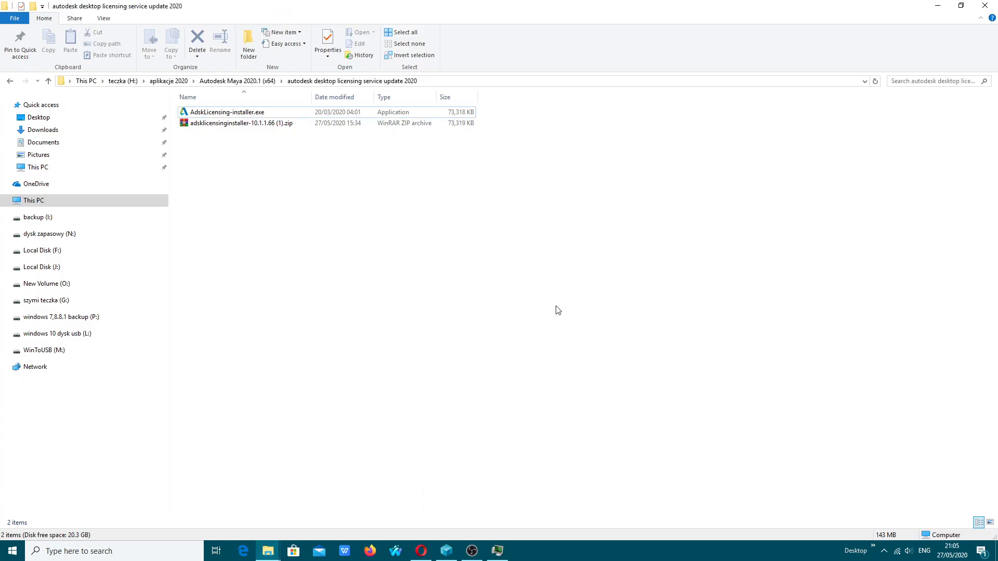
pyautogui.doubleClick(369, 18)
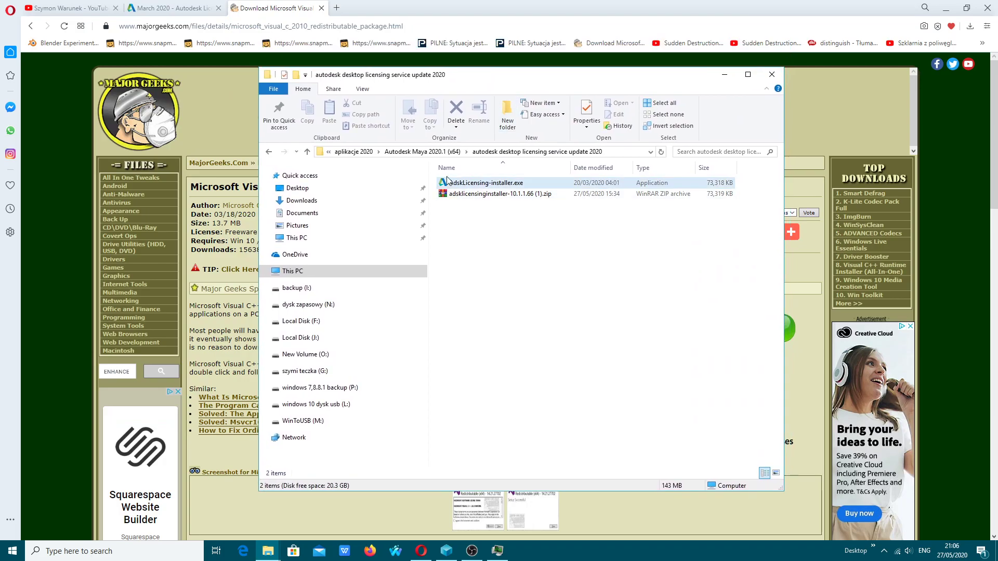
pyautogui.click(421, 152)
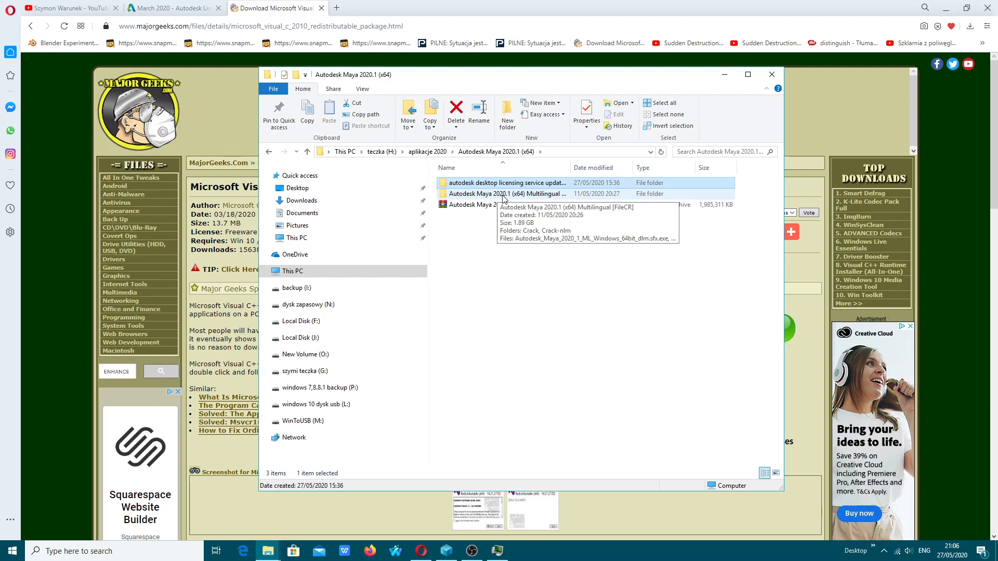
pyautogui.doubleClick(503, 194)
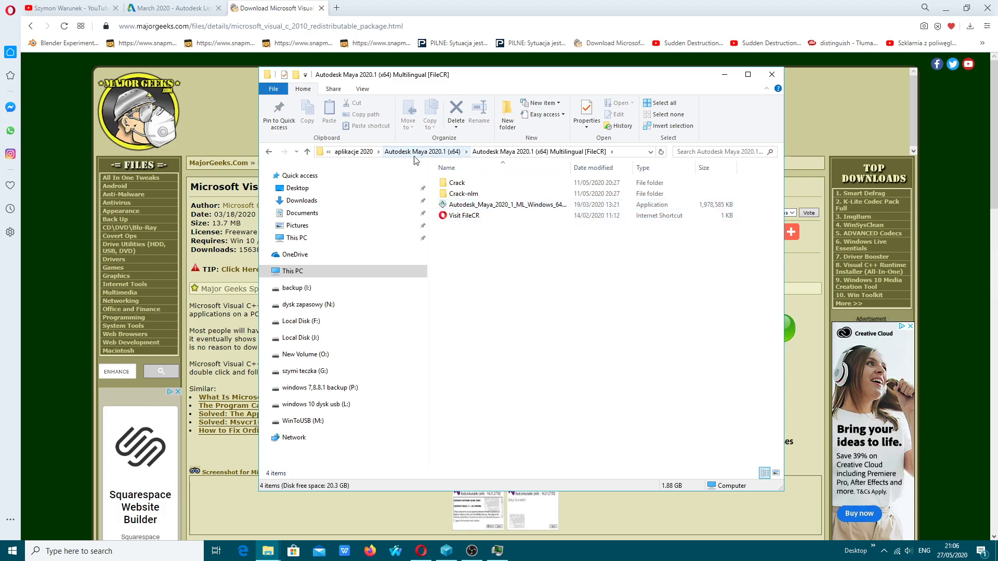
pyautogui.click(354, 151)
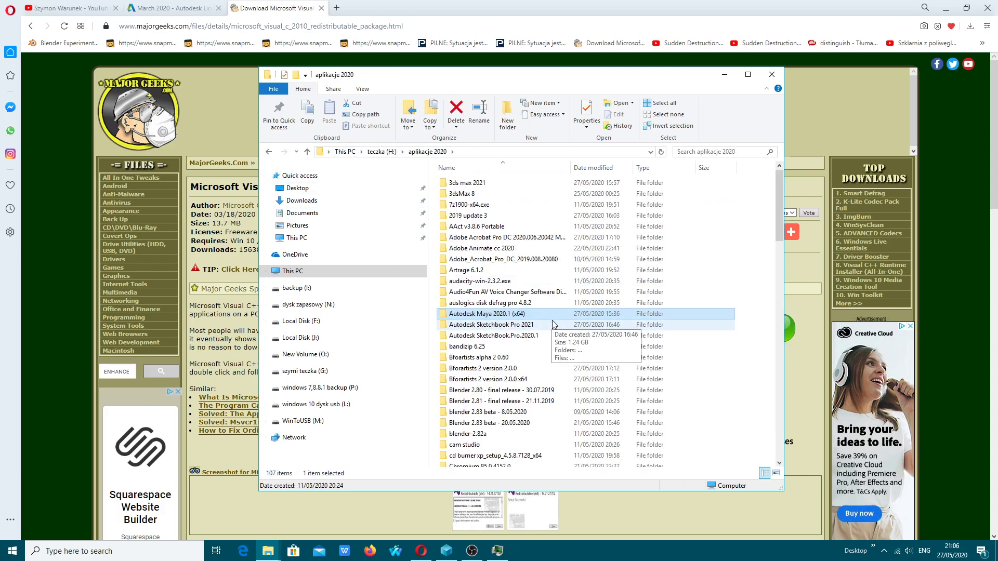
pyautogui.doubleClick(467, 182)
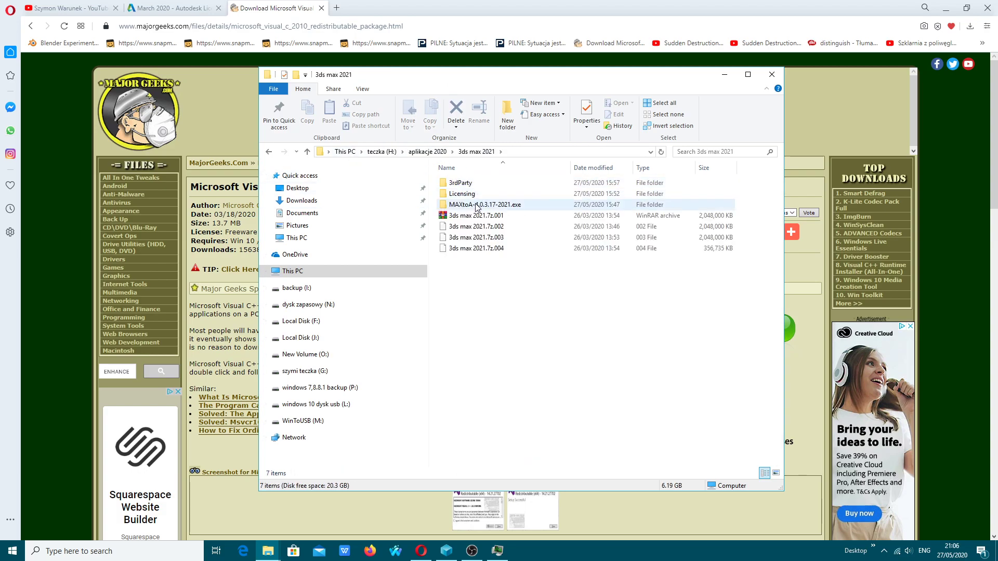
pyautogui.doubleClick(470, 195)
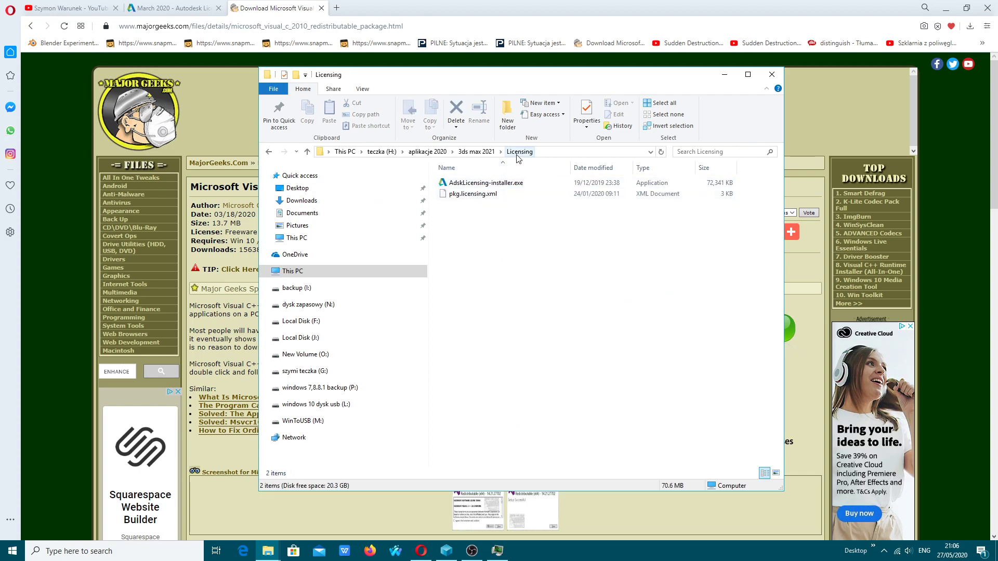
pyautogui.click(480, 183)
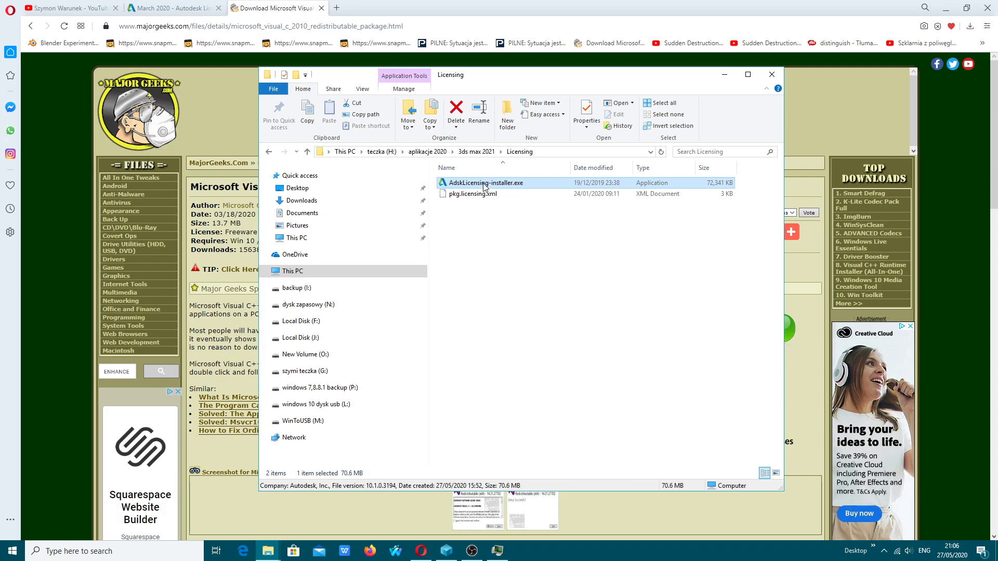
# Open M:\Autodesk\Maya 2020 installer\x86\Licensing, then minimize Explorer
pyautogui.click(269, 152)
pyautogui.click(344, 152)
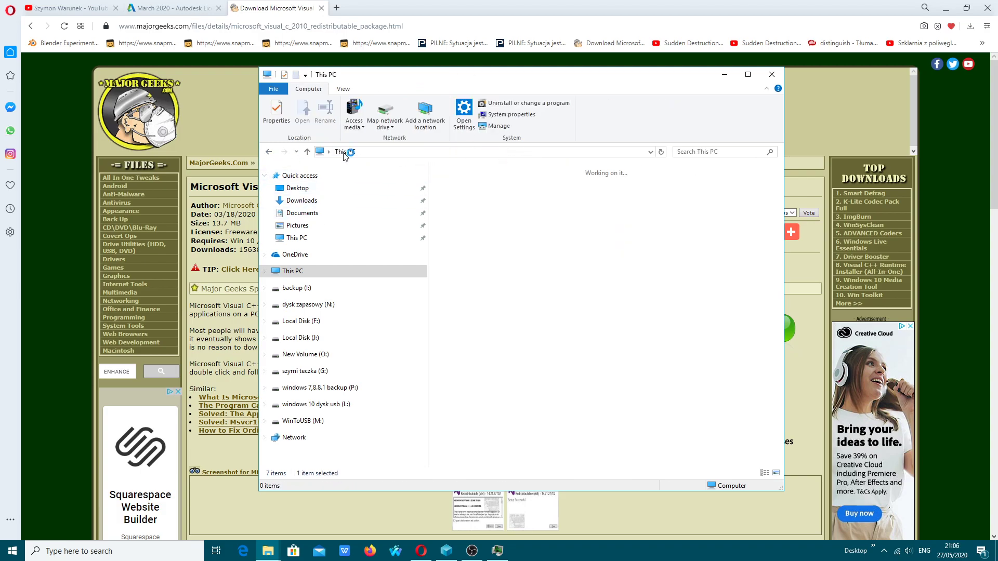
pyautogui.click(507, 394)
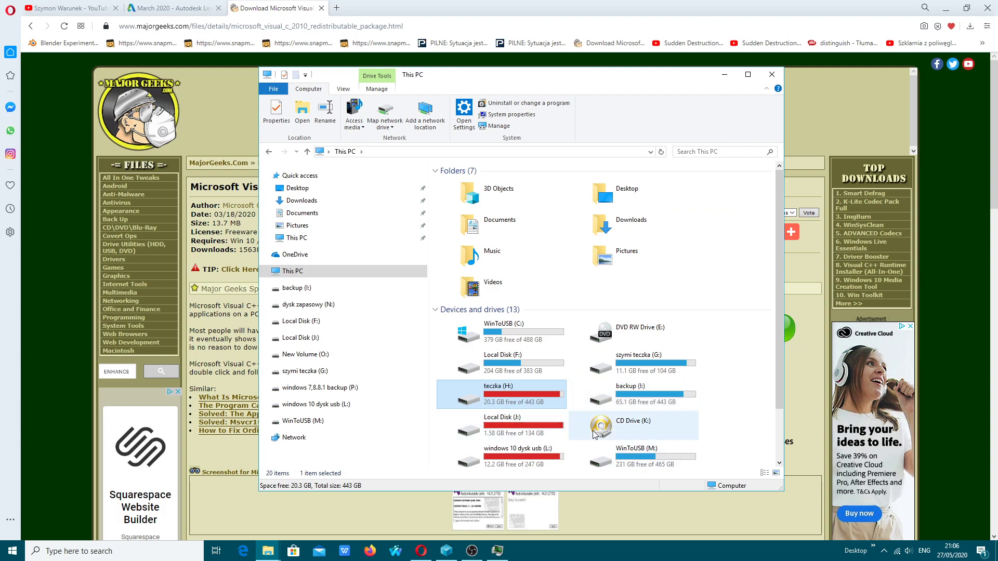
pyautogui.doubleClick(636, 452)
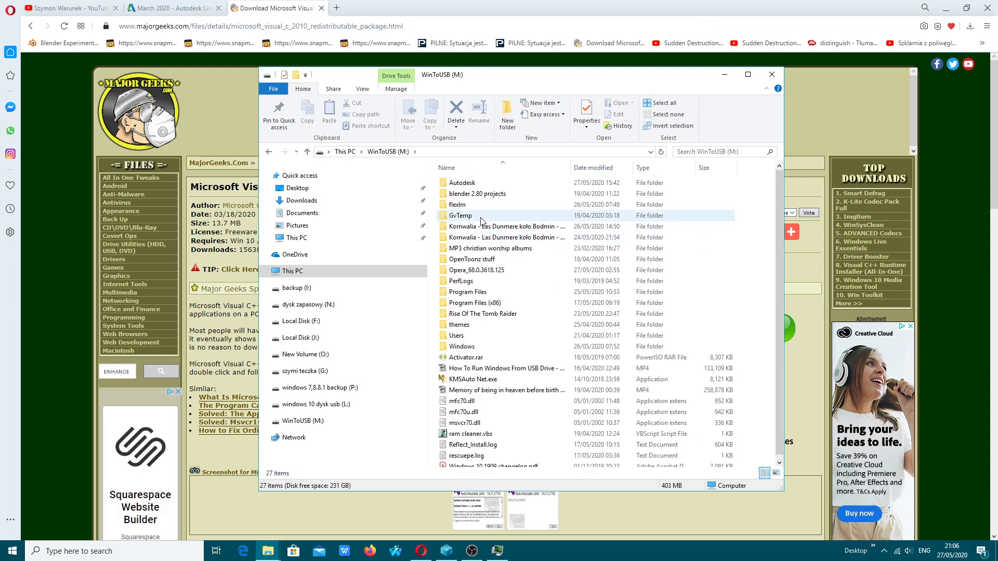
pyautogui.doubleClick(462, 182)
pyautogui.click(503, 184)
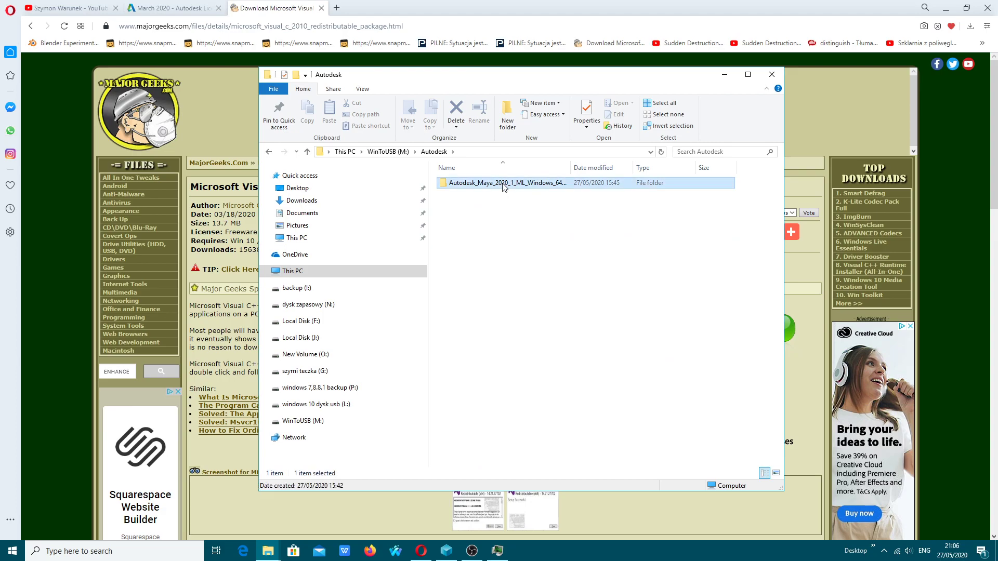
pyautogui.doubleClick(502, 184)
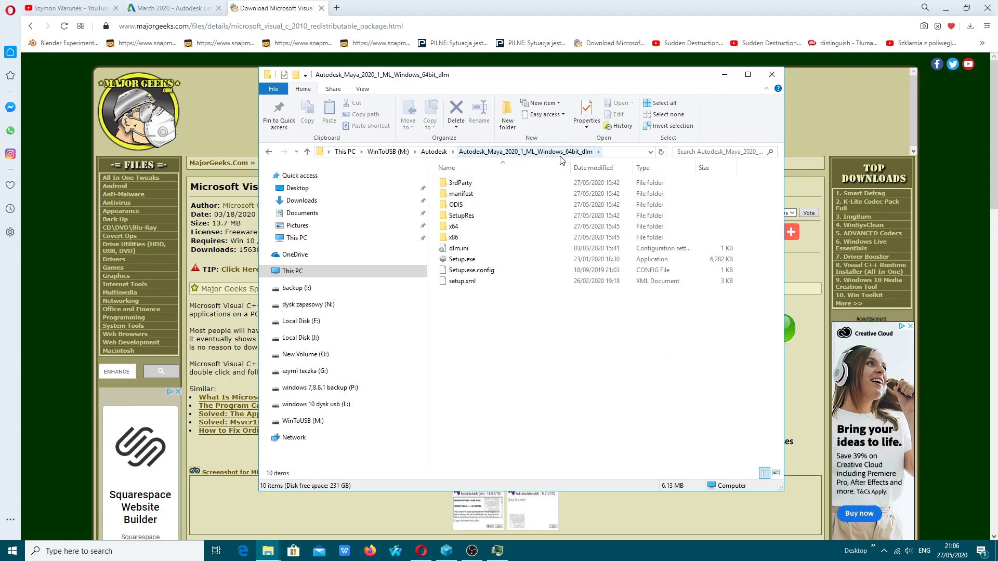
pyautogui.doubleClick(453, 237)
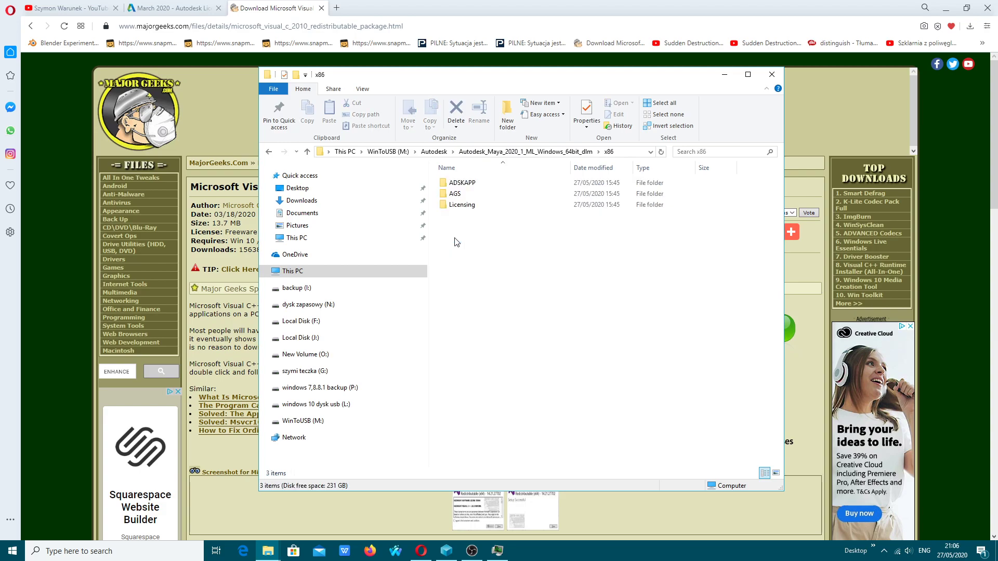
pyautogui.doubleClick(462, 207)
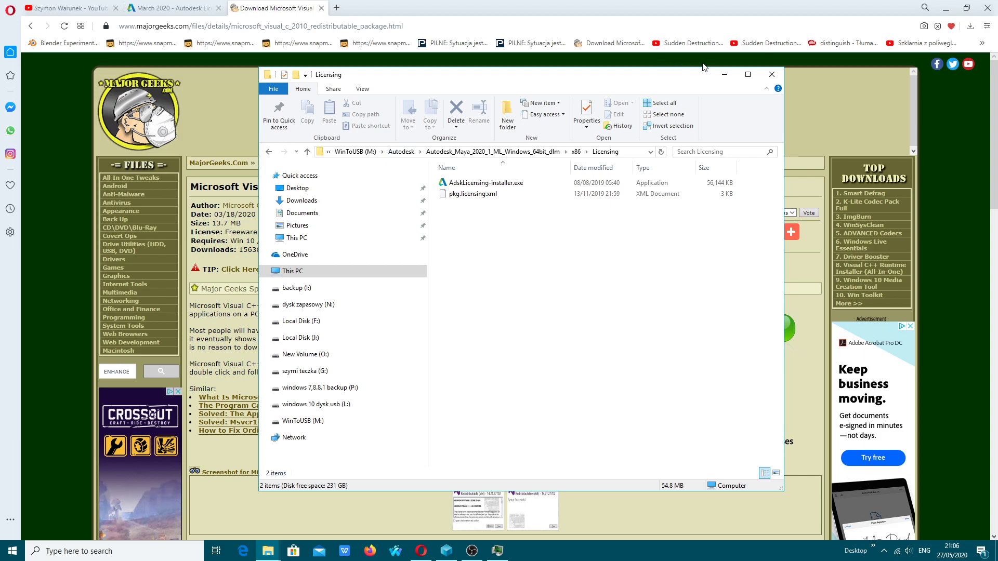
pyautogui.click(724, 74)
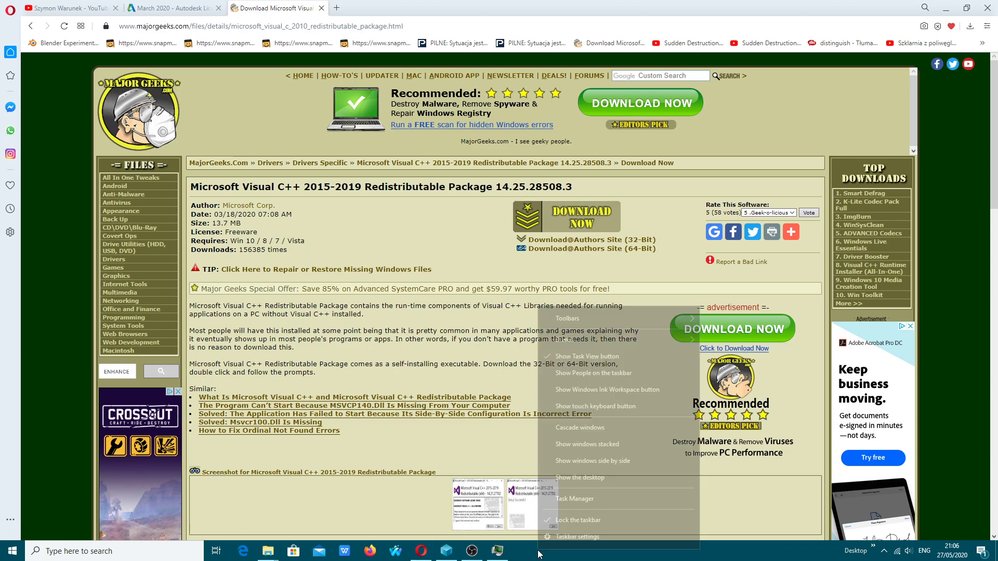
# Bring Process Hacker forward and view its About version information
pyautogui.click(497, 552)
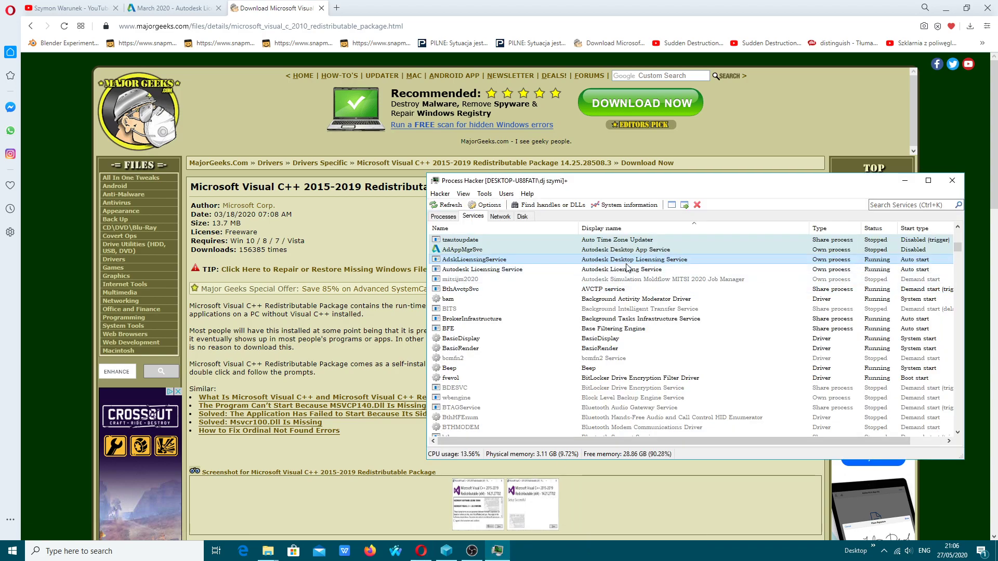
pyautogui.scroll(3, 626, 264)
pyautogui.click(527, 194)
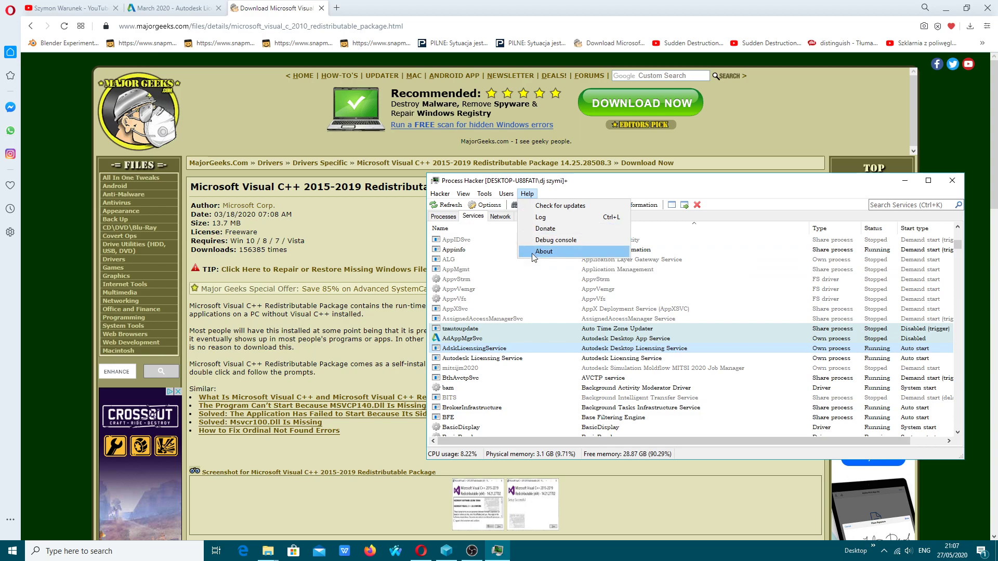
pyautogui.click(544, 252)
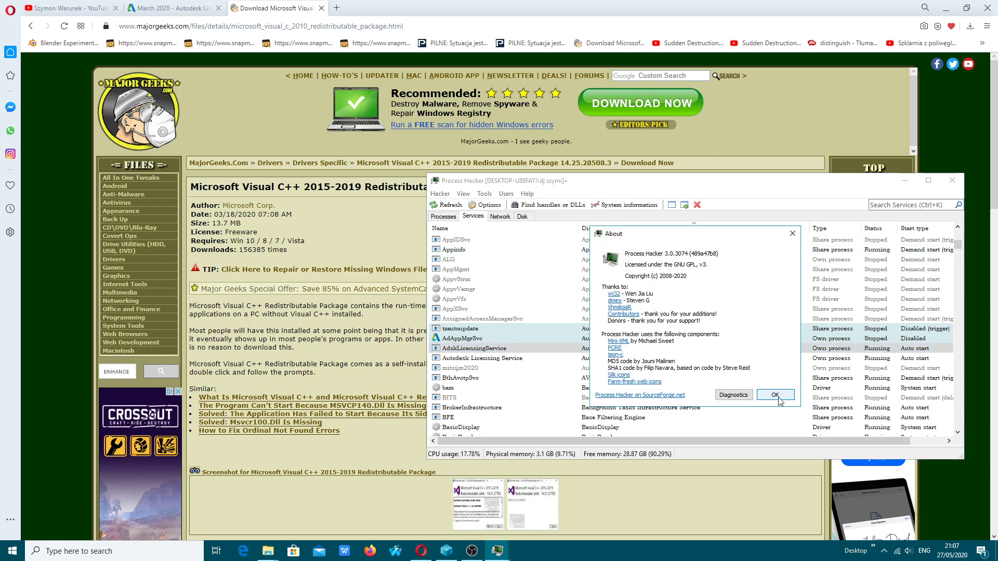
pyautogui.click(776, 395)
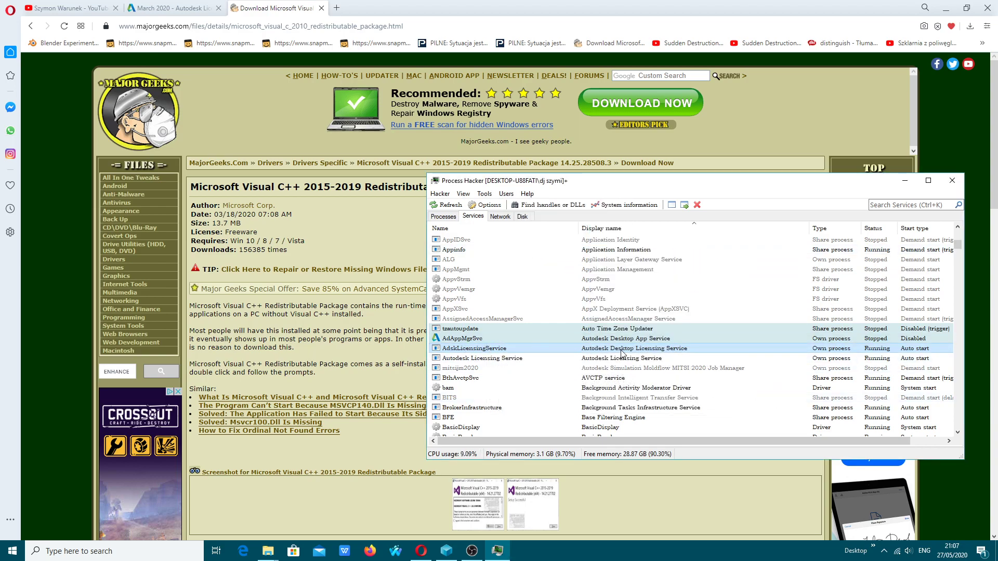
# Review the System Information CPU and I/O graphs, then close them
pyautogui.click(615, 205)
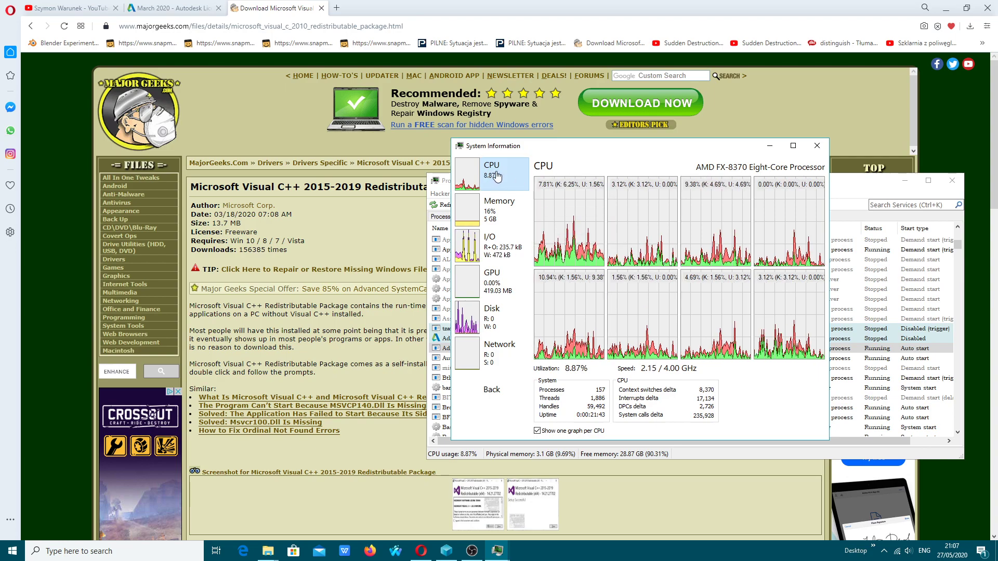
pyautogui.click(492, 244)
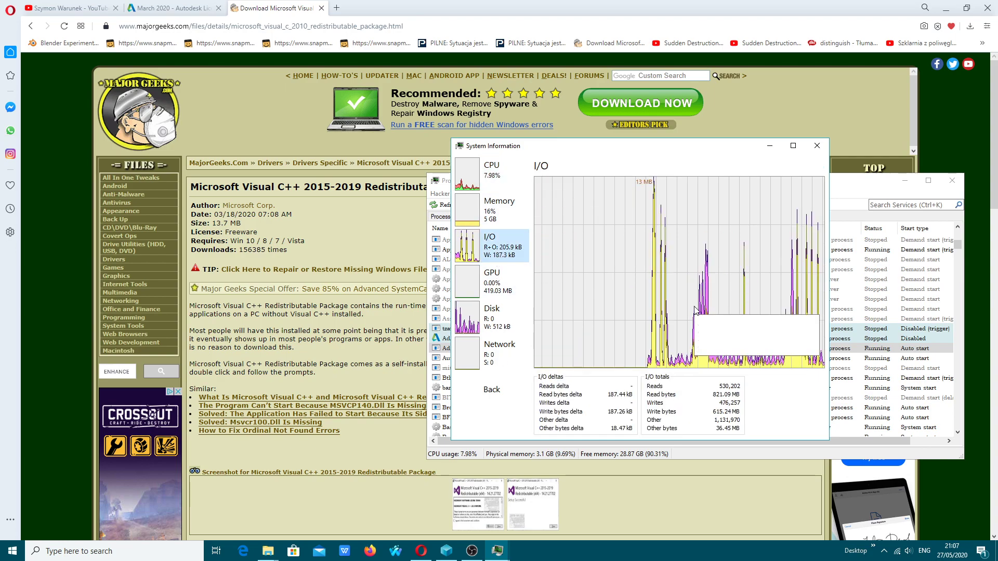
pyautogui.click(504, 179)
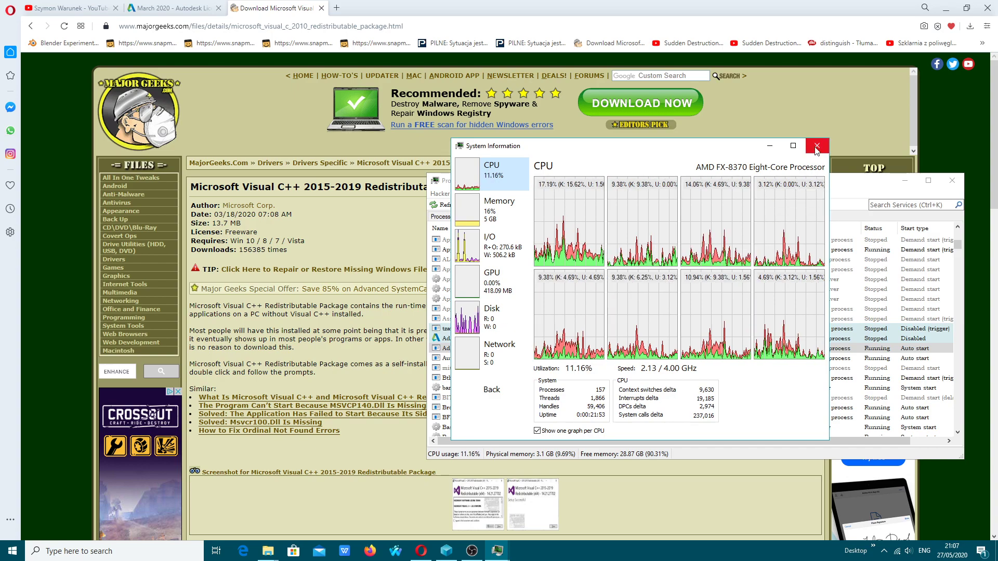
pyautogui.click(817, 147)
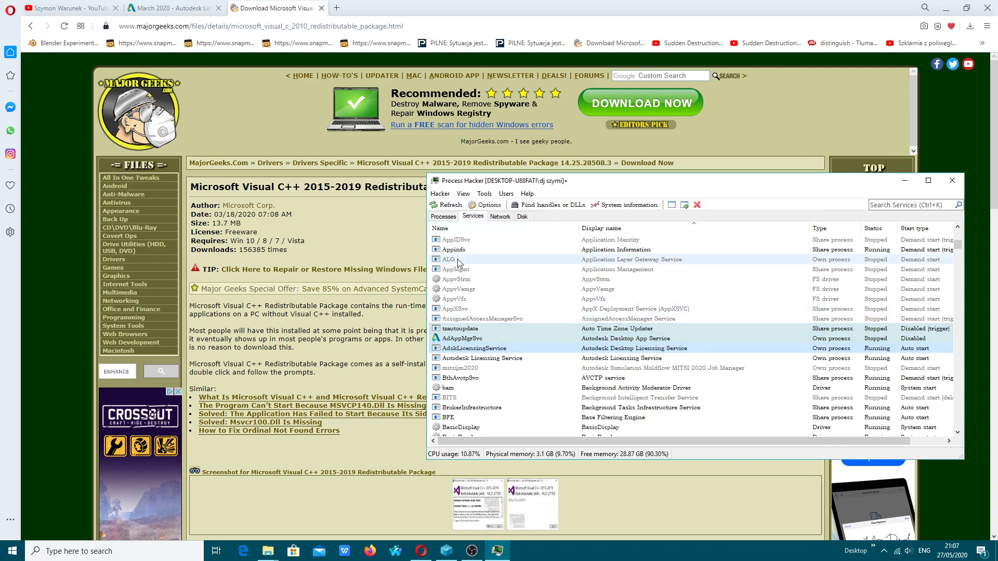
# Check AdskLicensingService's actions menu without changes, confirming it still runs
pyautogui.rightClick(616, 352)
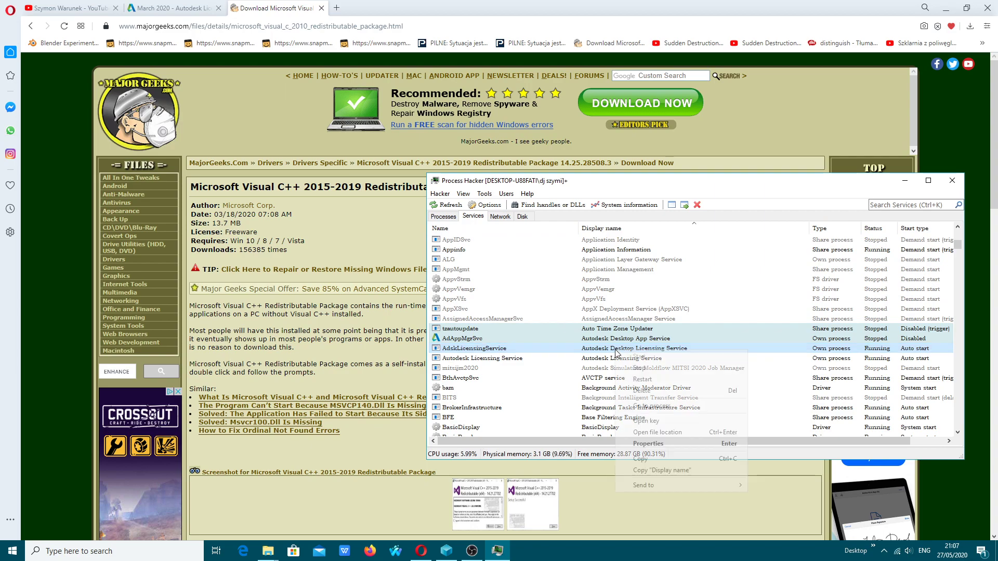
pyautogui.click(635, 368)
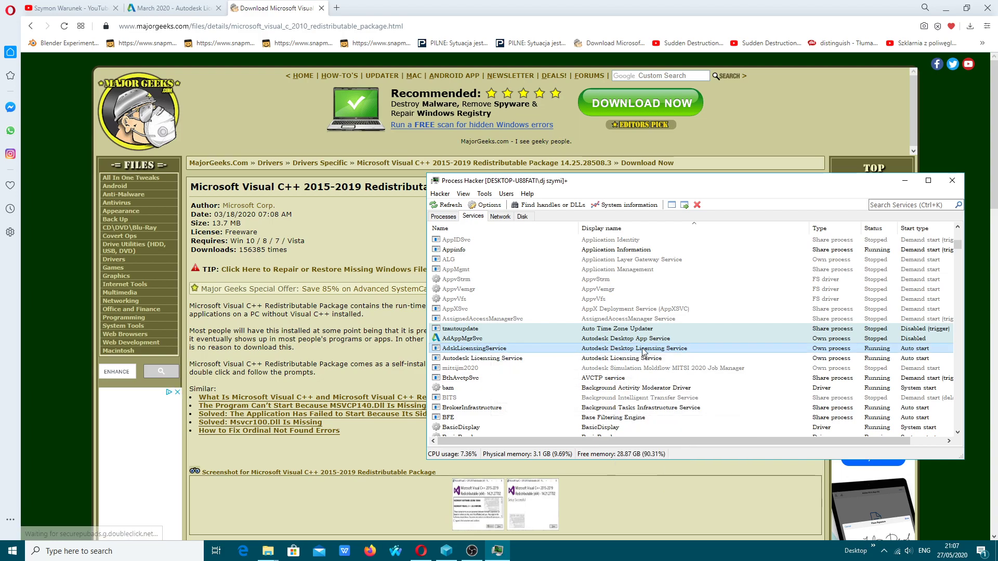
pyautogui.click(472, 551)
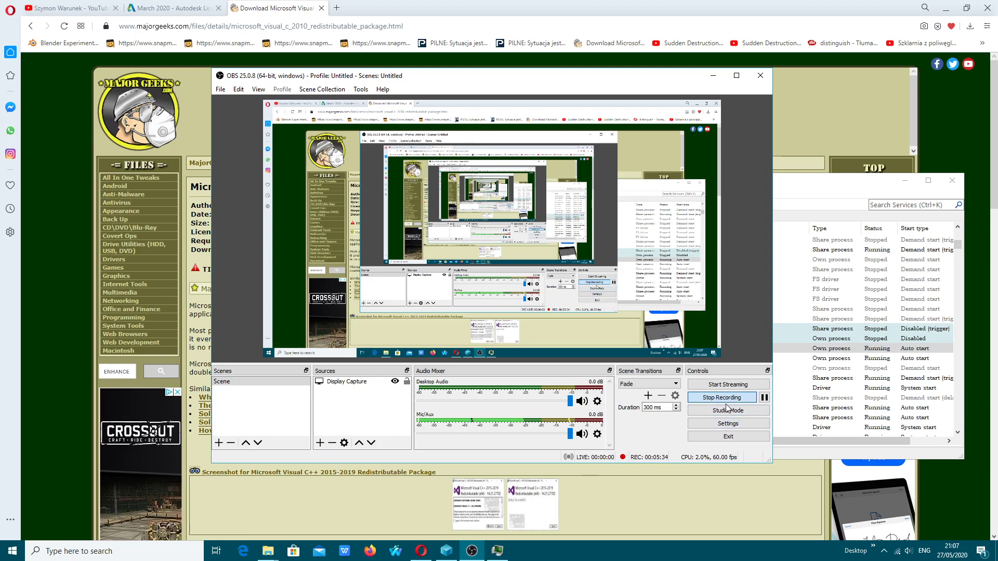